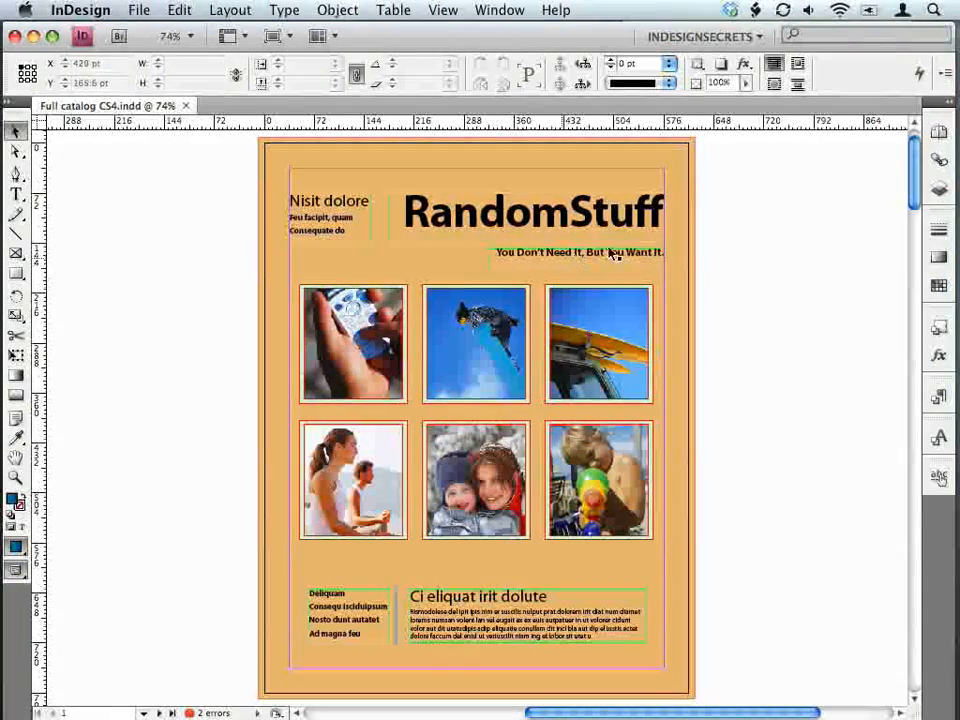
Step: Show the Links panel listing the 38 images linked into the RandomStuff catalog
click(938, 160)
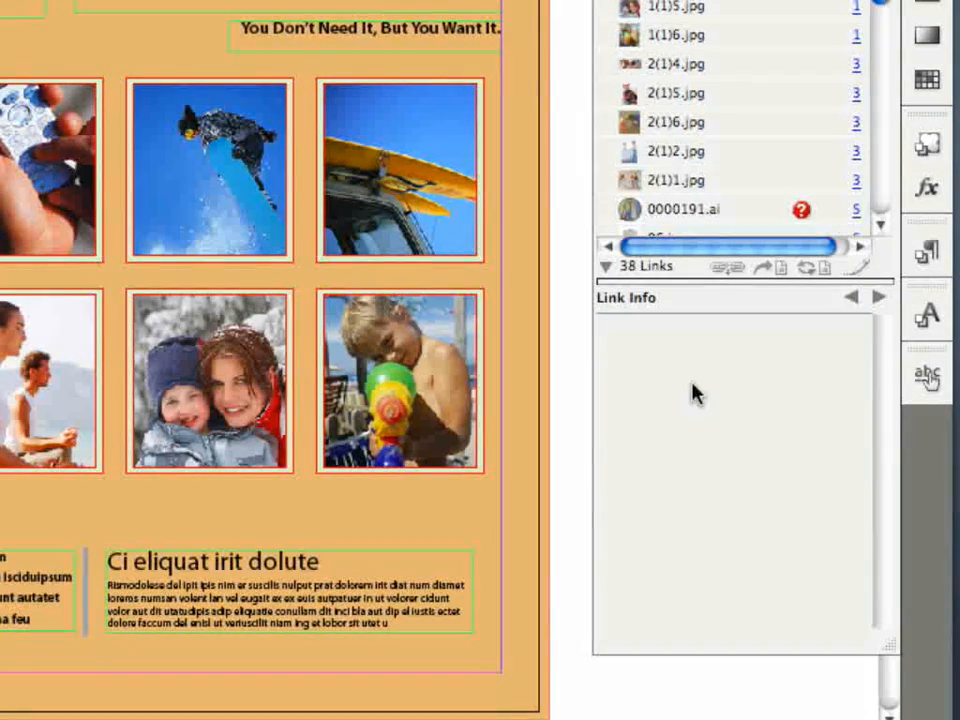
Step: Select 1(1)6.jpg to display its Link Info: JPEG, RGB, status OK, 72 ppi, 141 x 159
click(694, 38)
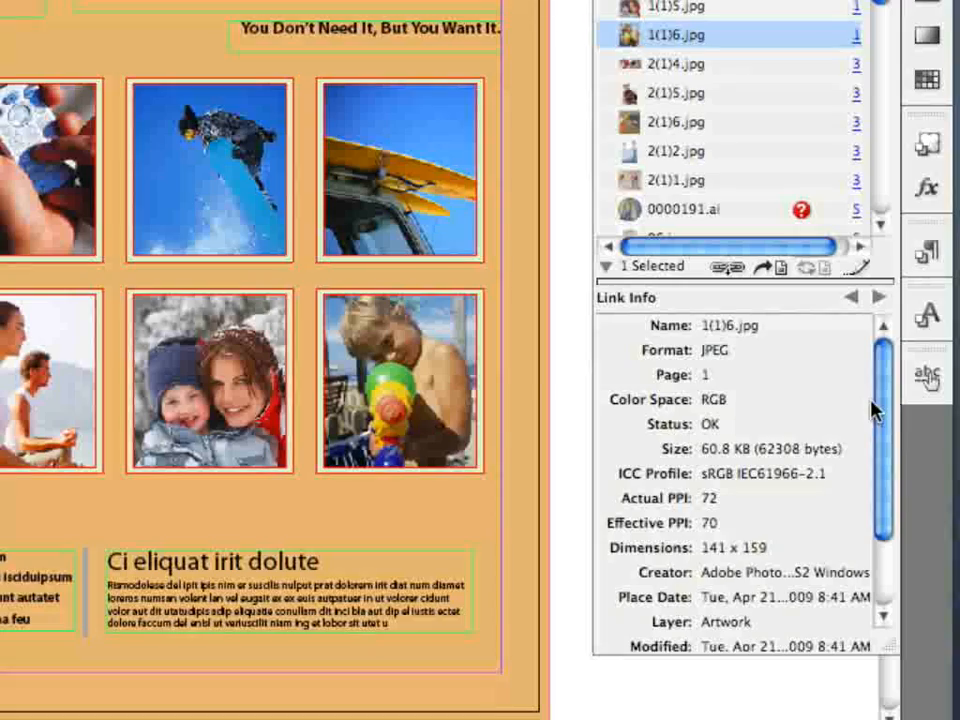
mouse_move(897, 420)
mouse_down()
mouse_move(880, 440)
mouse_move(880, 380)
mouse_up()
Step: Collapse Link Info, then reveal full 1(1)6.jpg details again with path, date and 102.9% scale
click(606, 267)
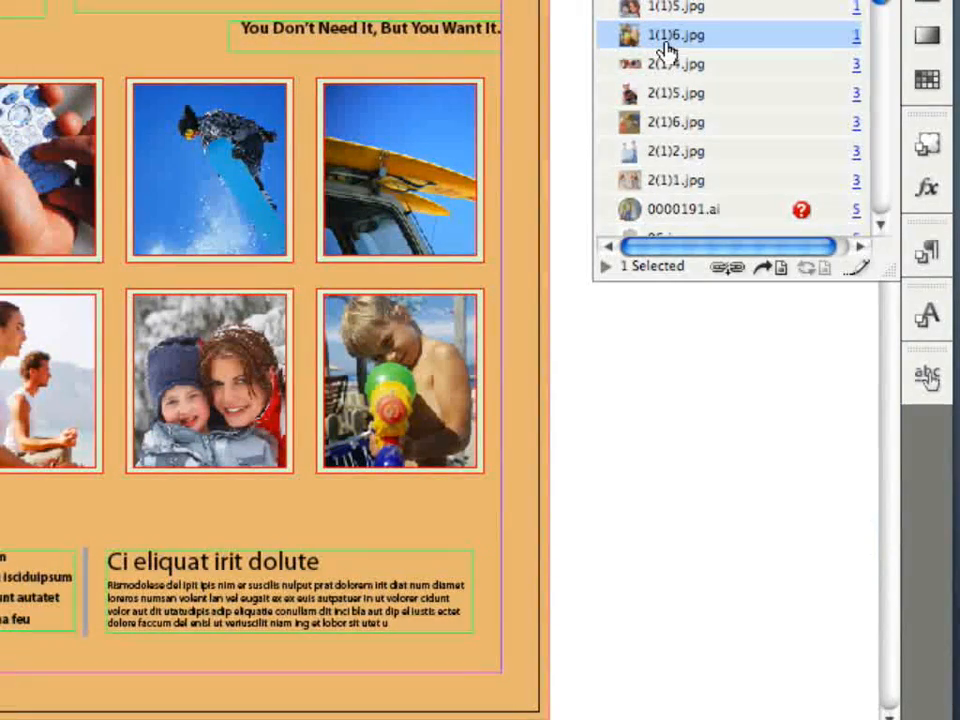
double_click(667, 38)
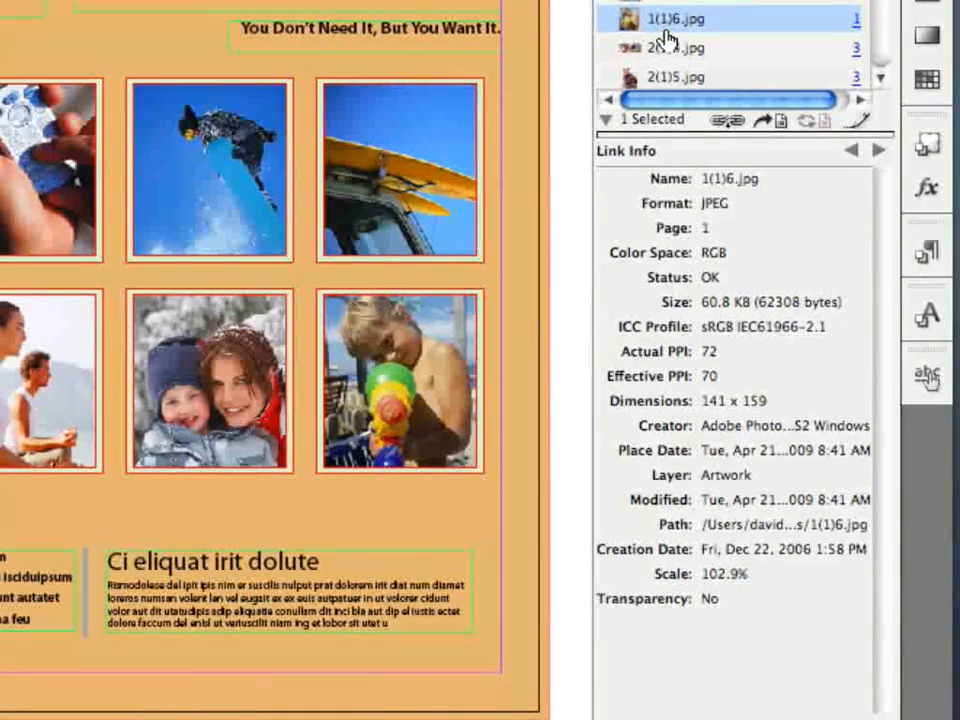
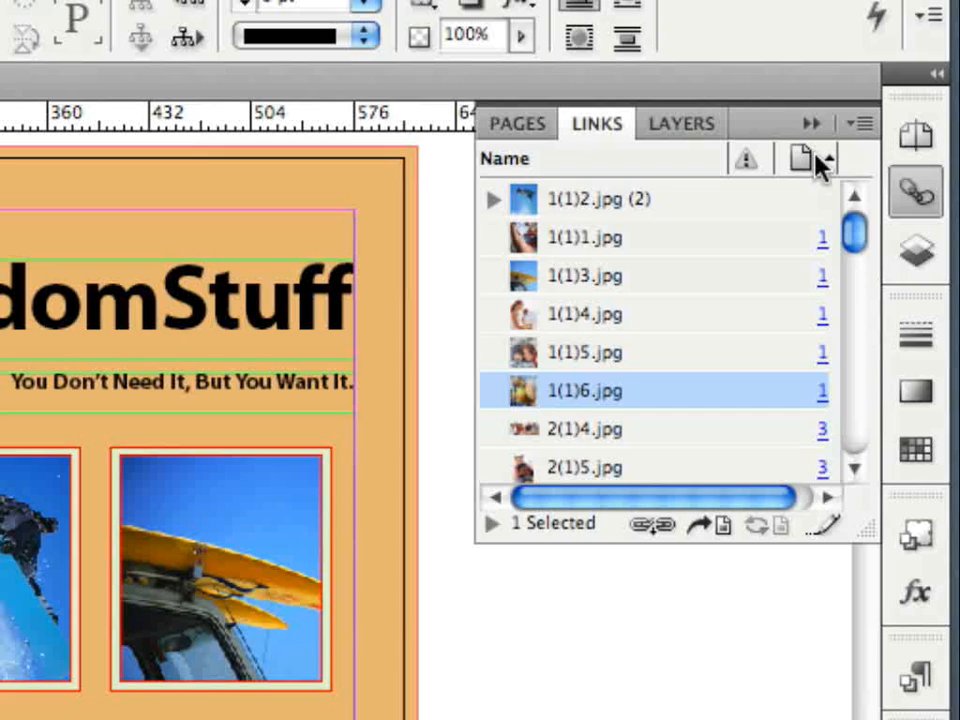
Step: Sort the Links panel by page, then by Status reversed so missing 0000191.ai comes first
click(810, 158)
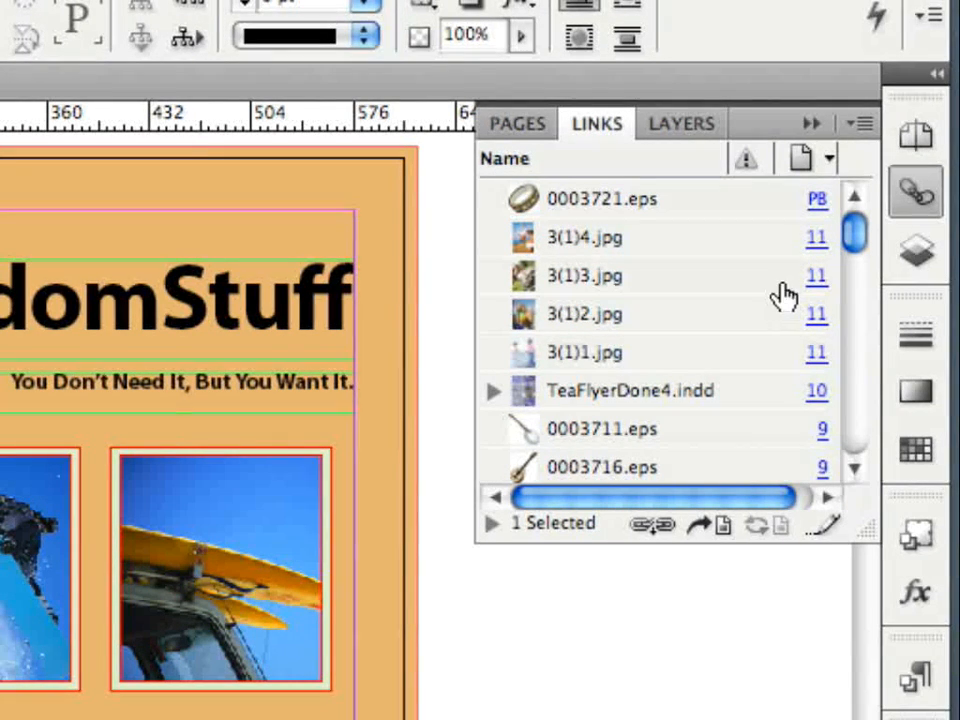
click(745, 160)
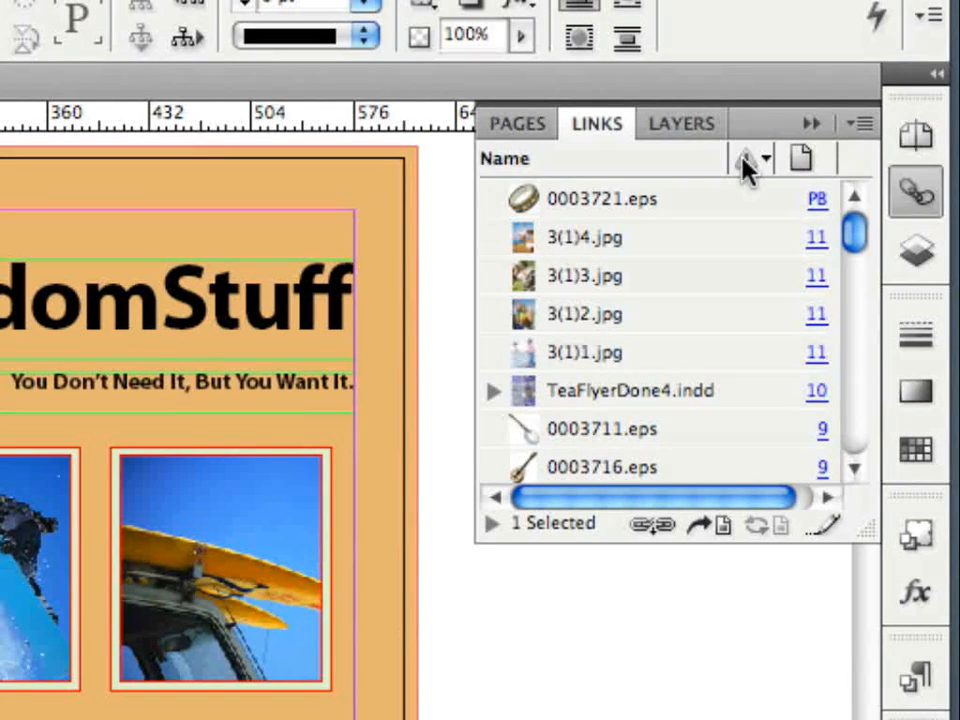
click(748, 162)
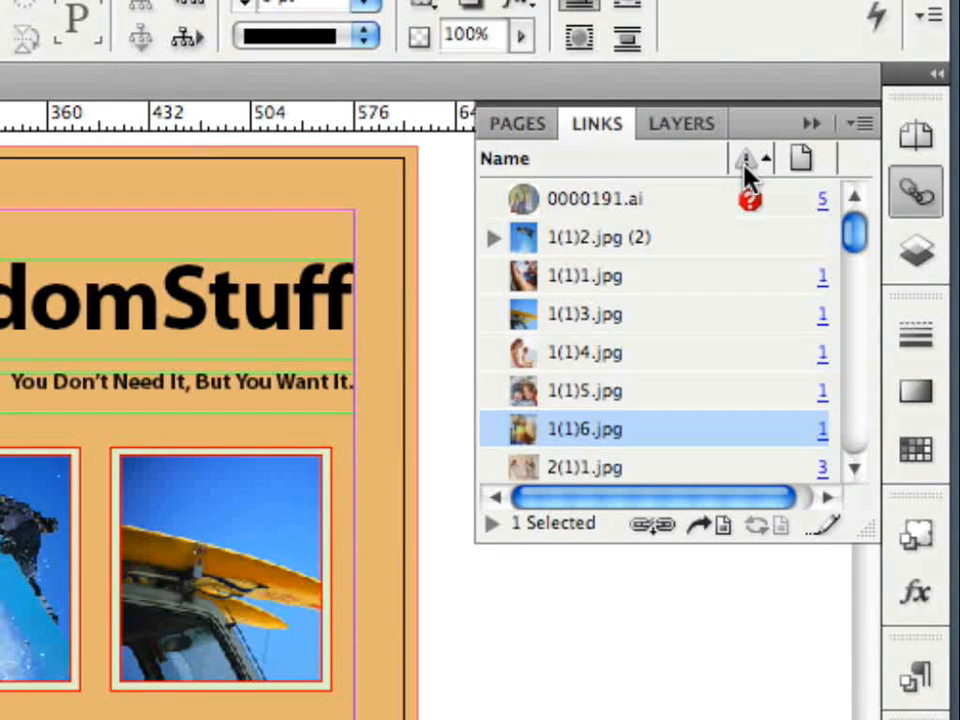
Step: Narrow the Name column, drag Status in front of it, and peek at Link Info
drag(748, 160, 680, 160)
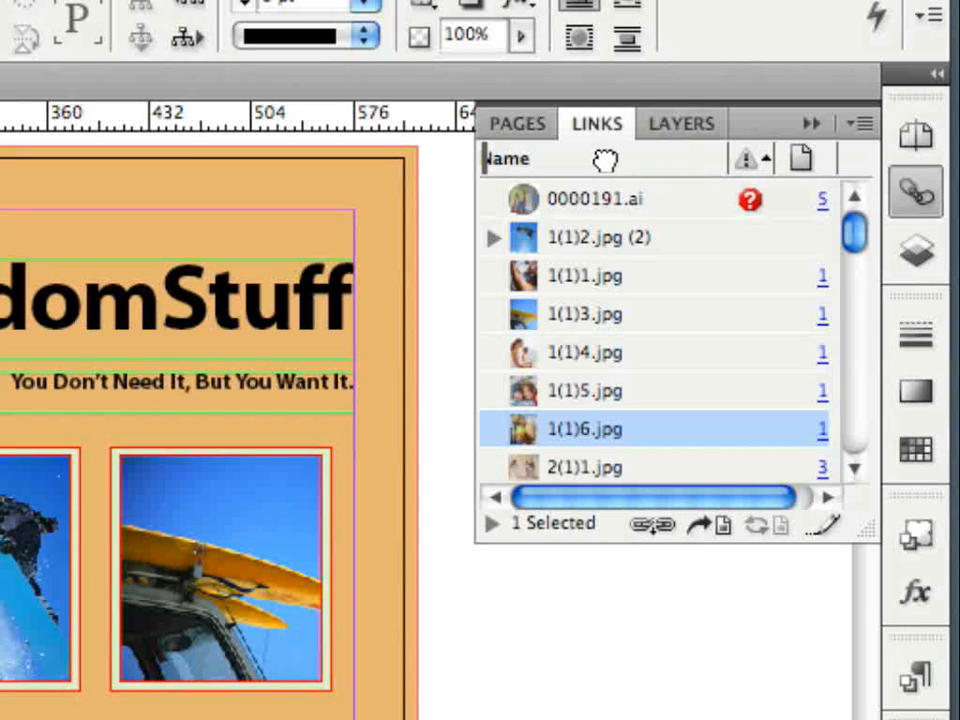
drag(680, 160, 495, 160)
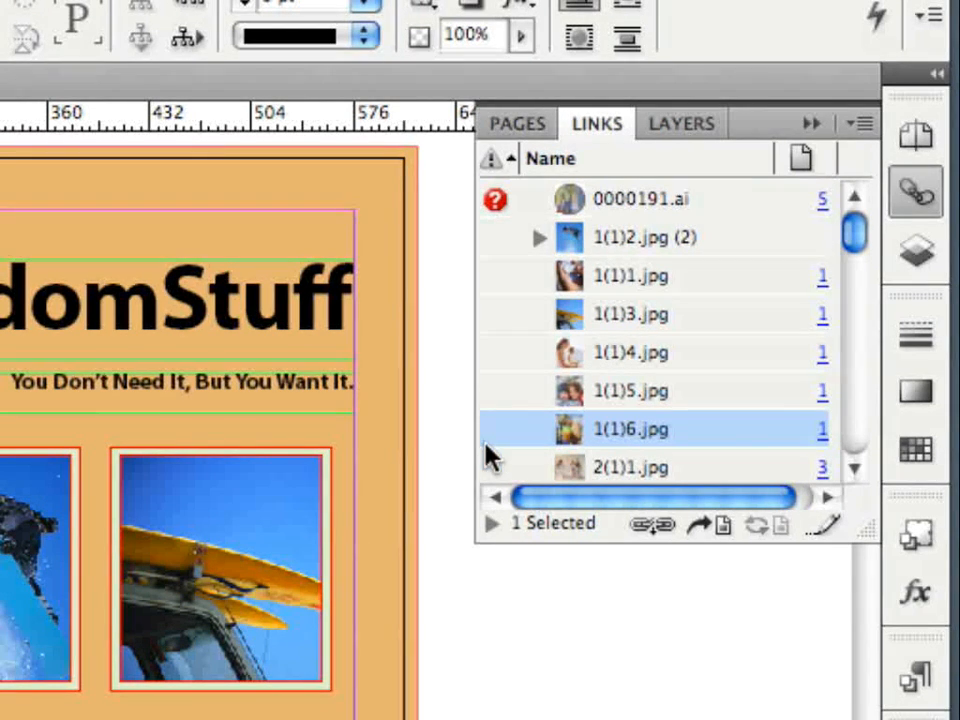
click(492, 523)
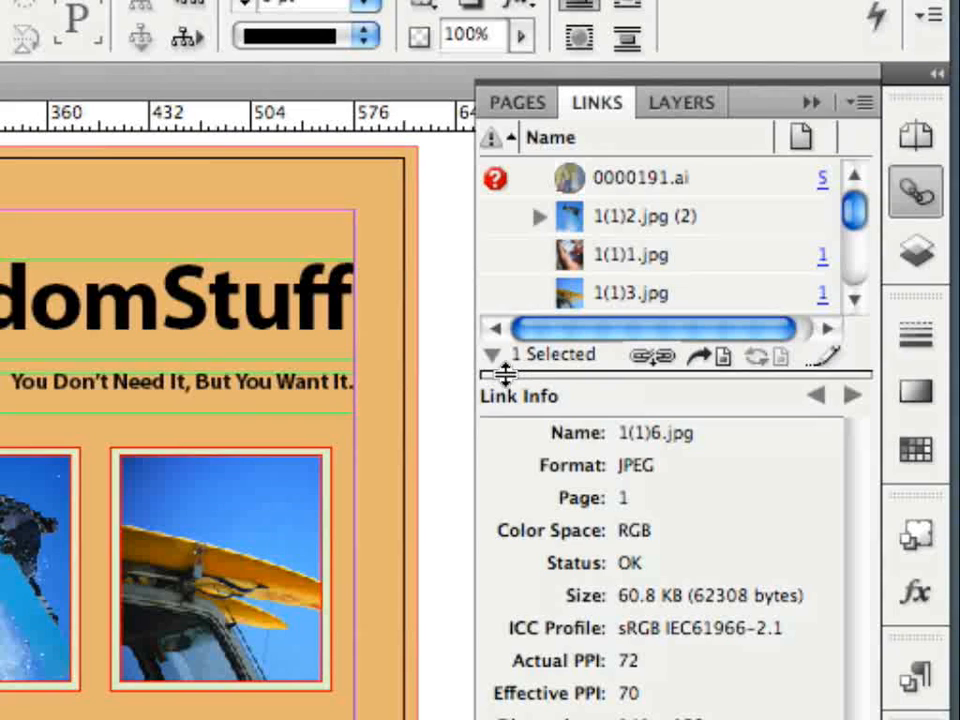
click(492, 355)
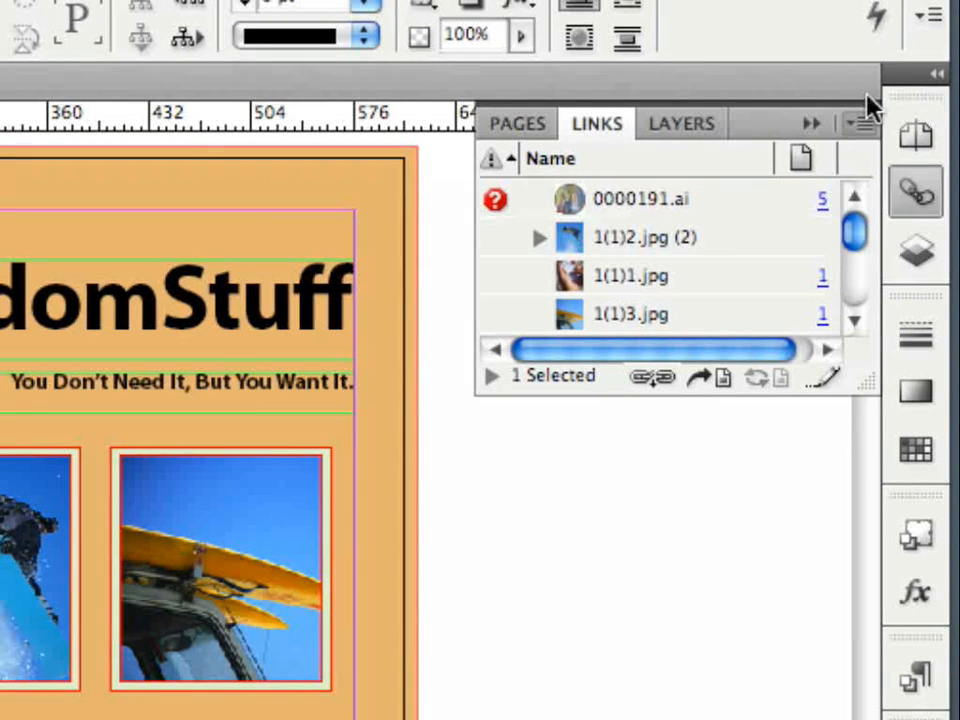
Step: In Links Panel Options, enable Show Column for Scale and Effective PPI
click(862, 124)
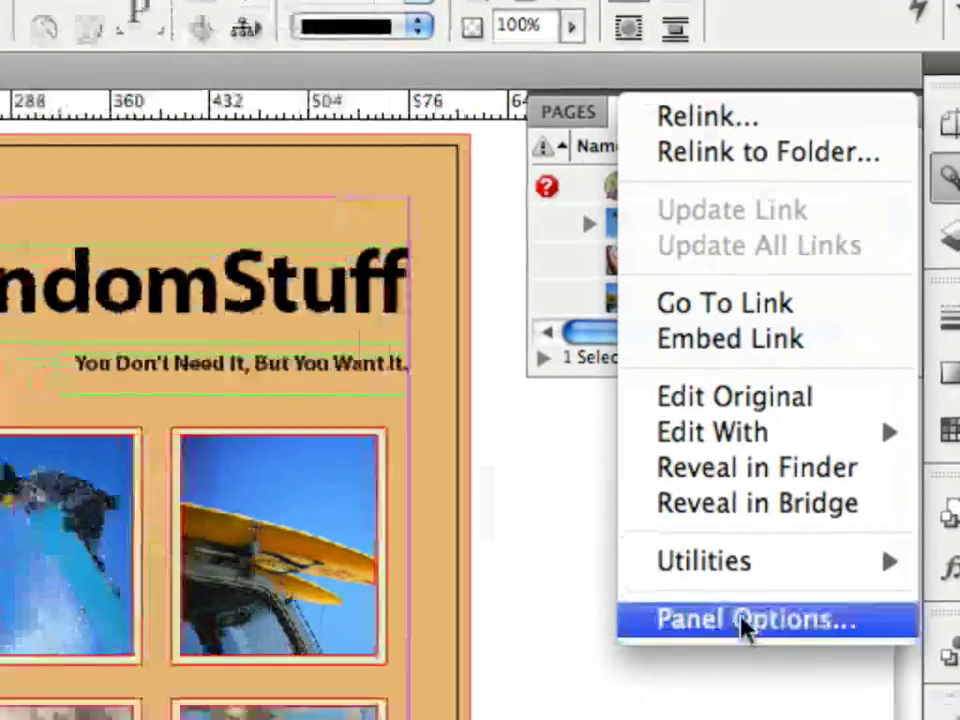
click(700, 648)
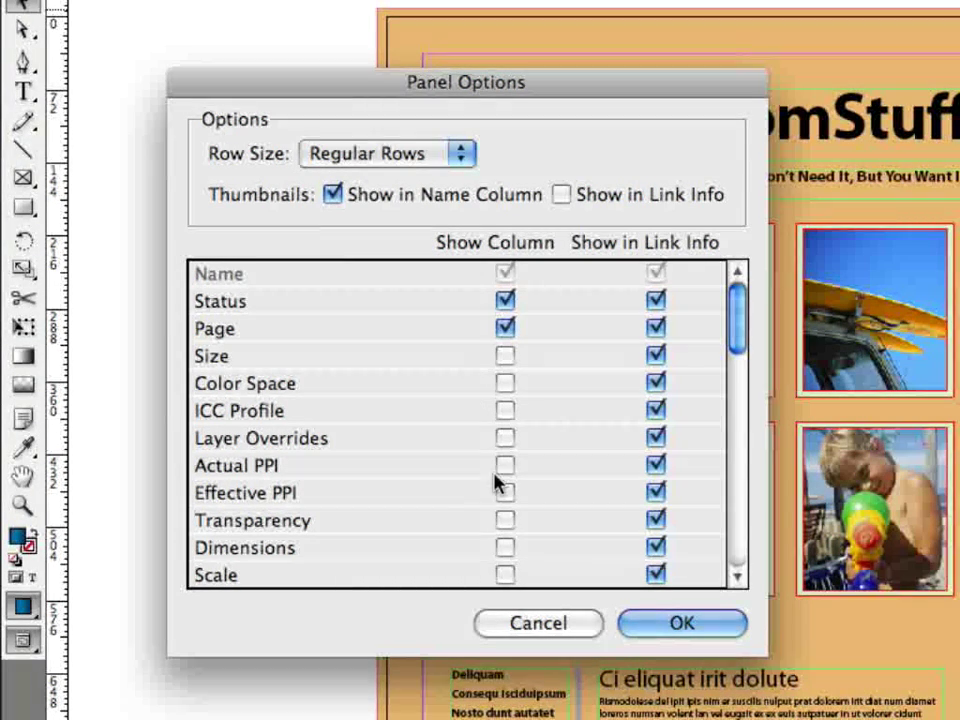
click(505, 572)
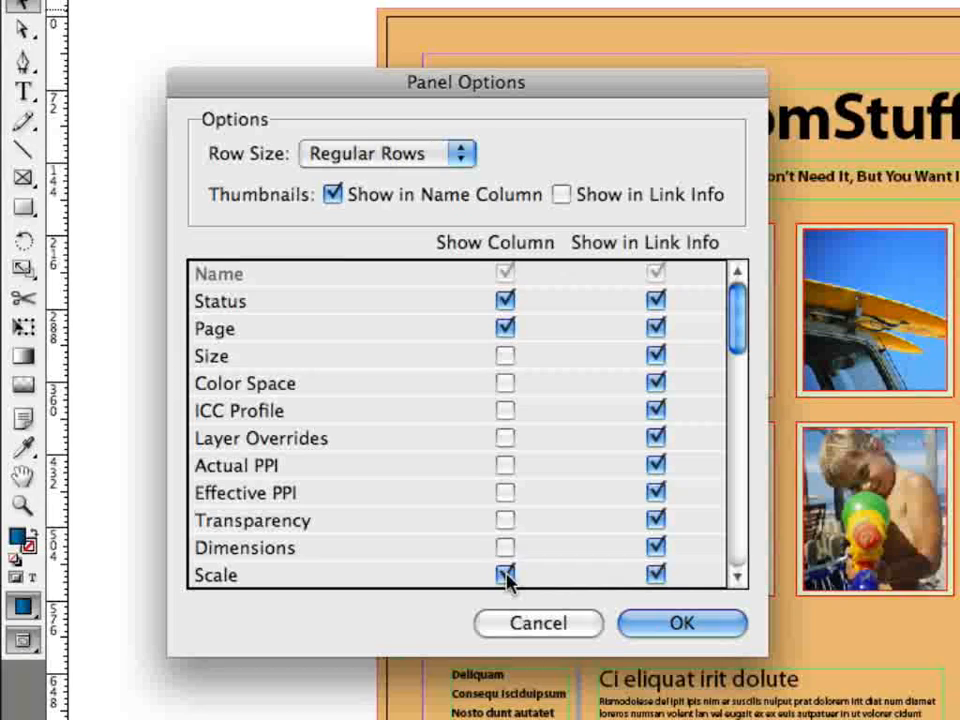
click(505, 492)
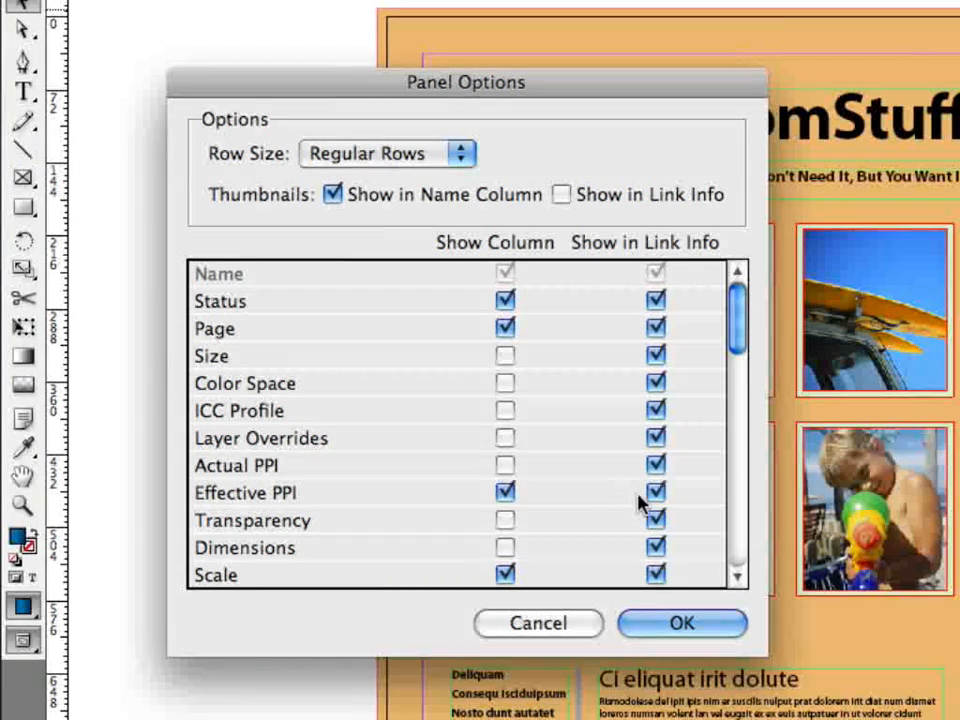
click(739, 576)
Step: Also enable Show Column for Format, Folder 0 and Folder 1 in Panel Options
click(740, 580)
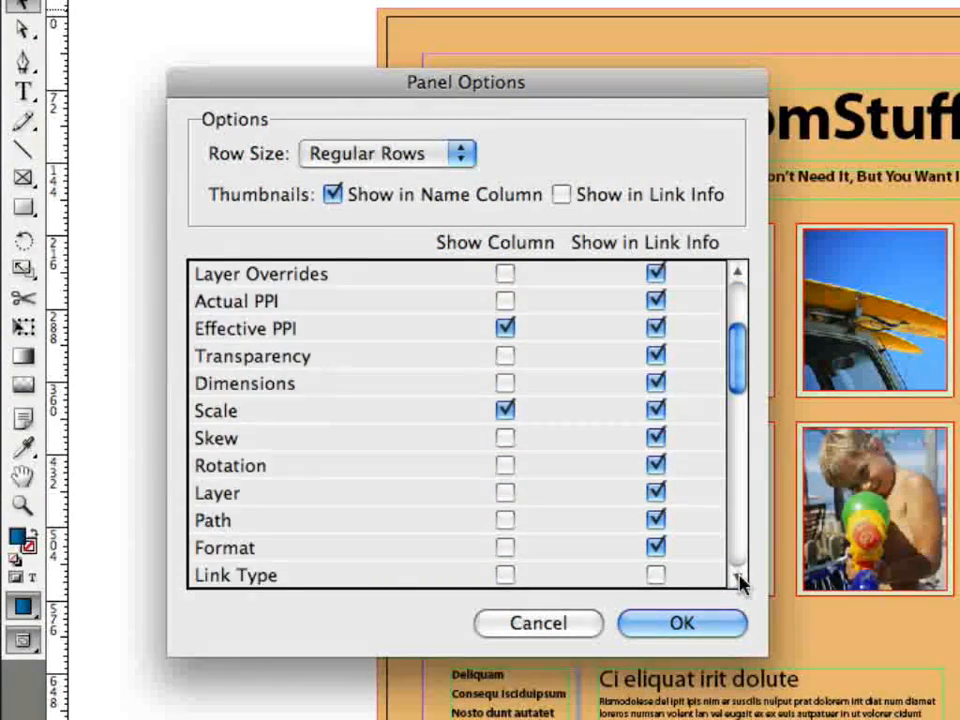
click(504, 466)
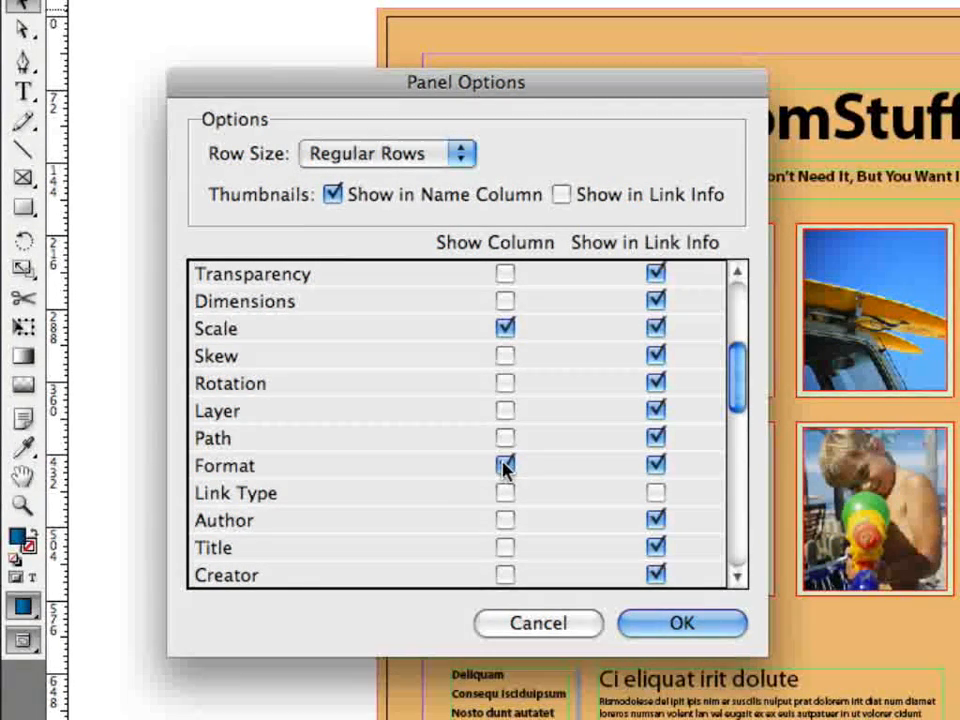
click(731, 582)
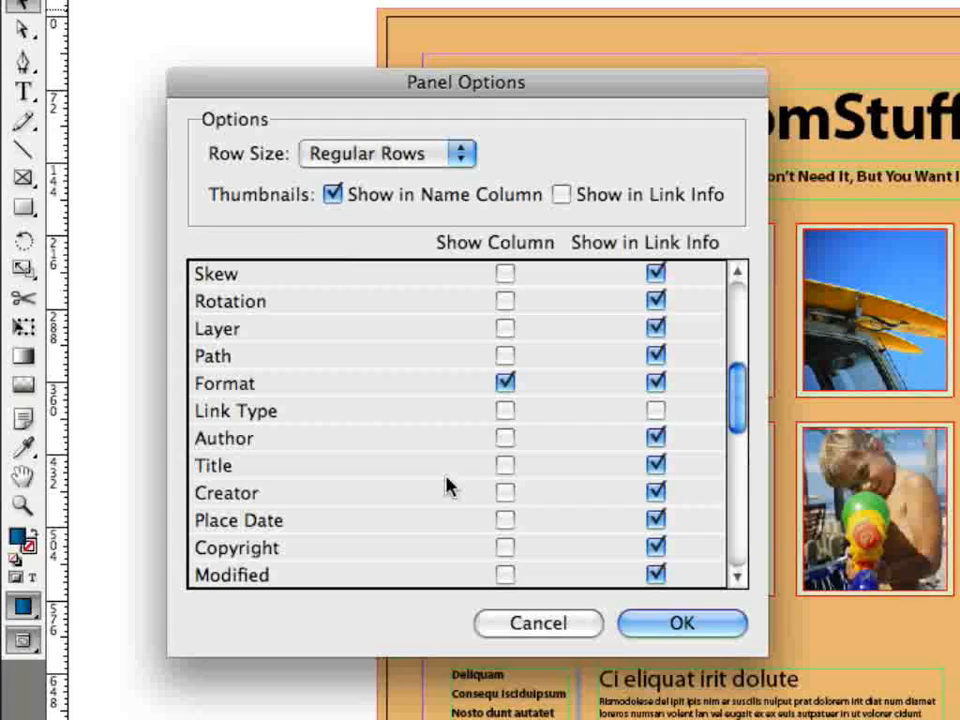
drag(738, 578, 740, 580)
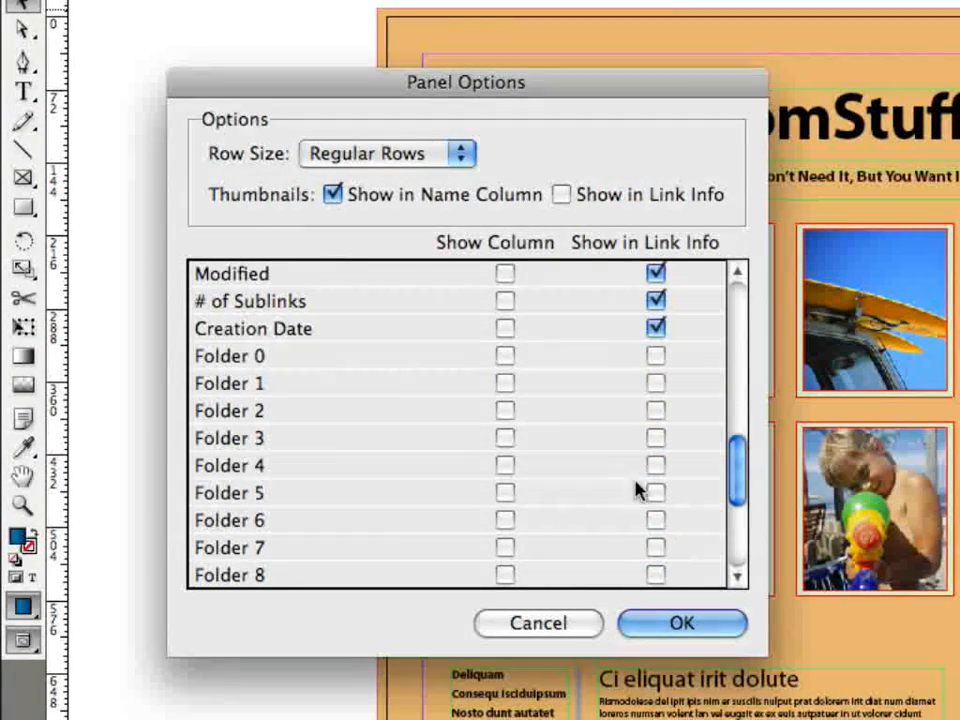
click(505, 355)
click(505, 383)
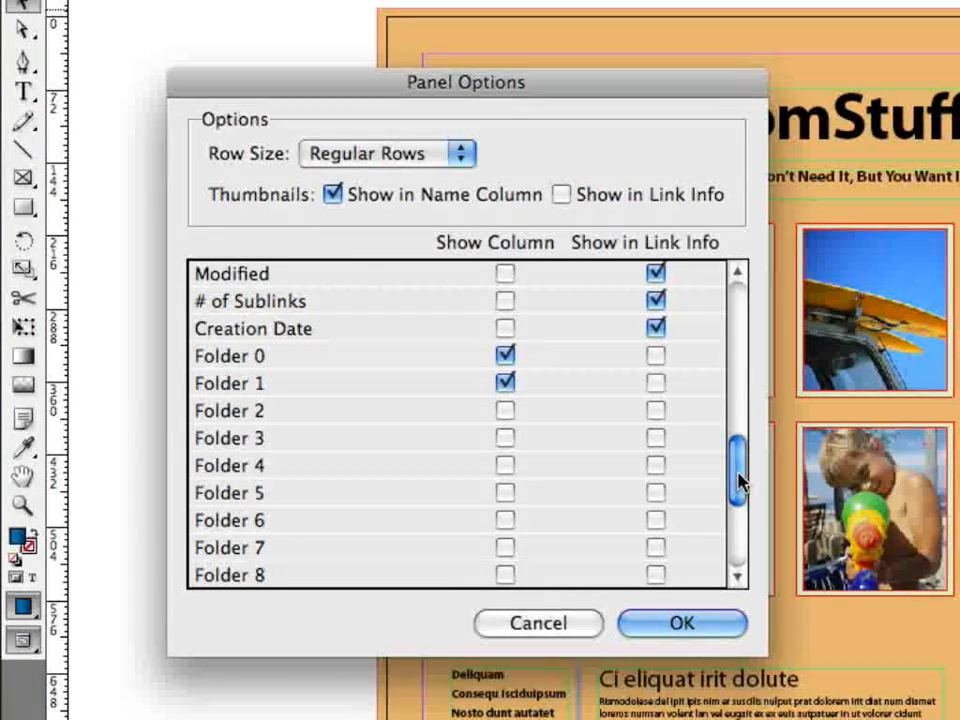
drag(733, 472, 733, 400)
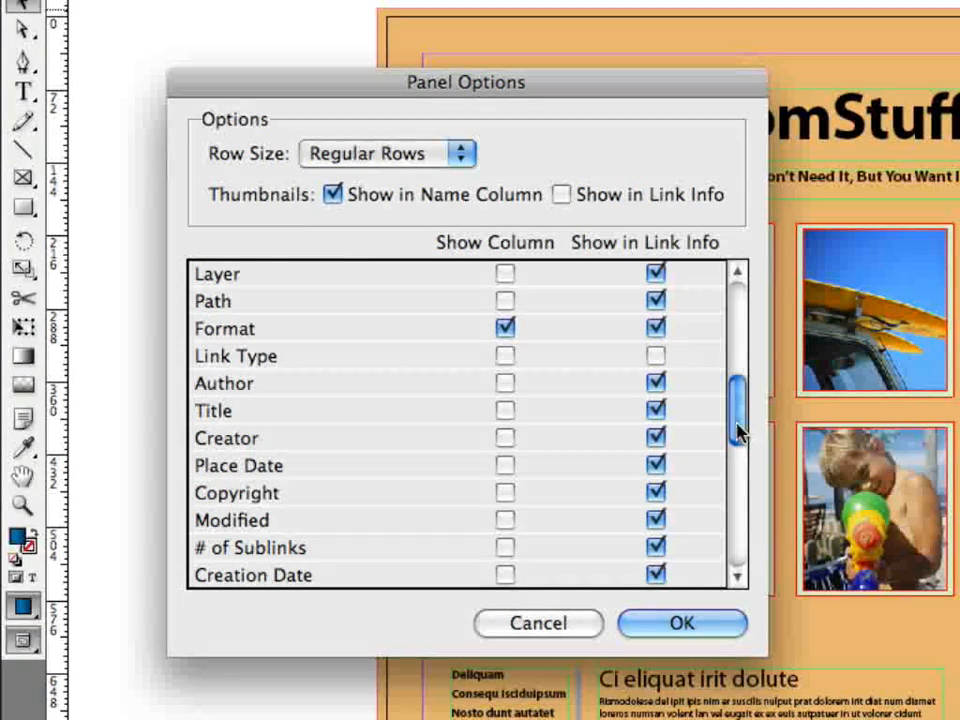
drag(737, 410, 737, 515)
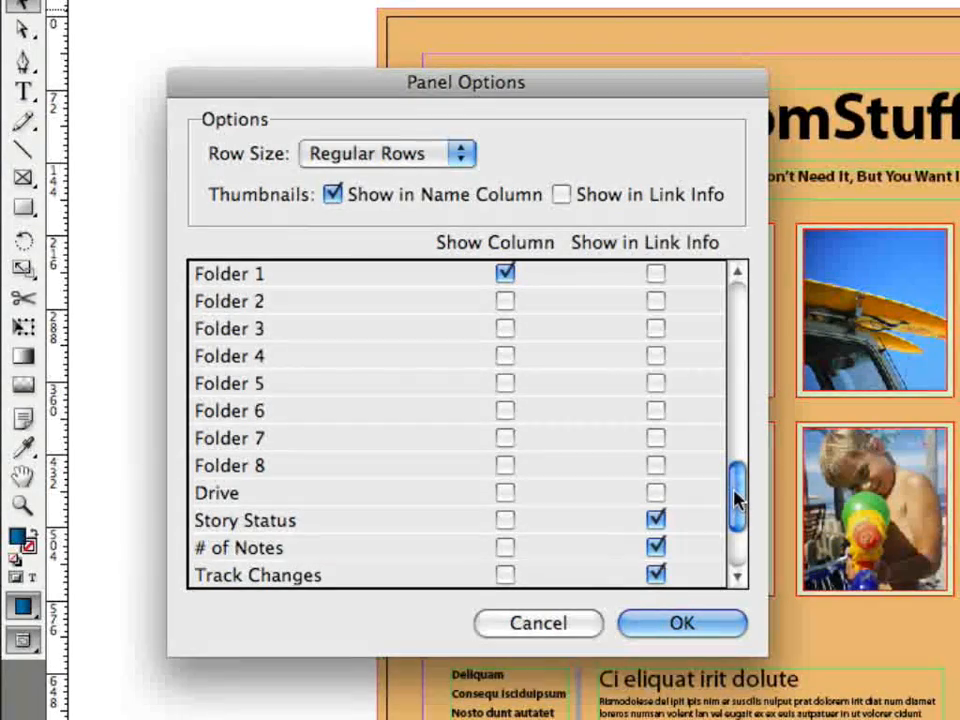
drag(737, 515, 735, 488)
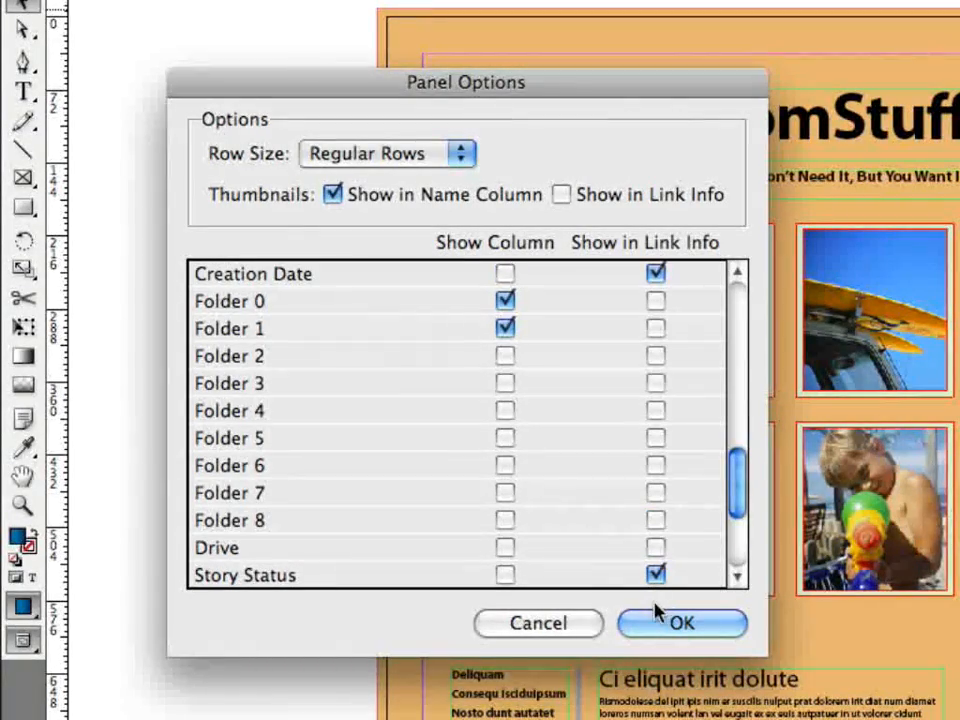
Step: Confirm Panel Options, then float and enlarge the Links panel to show the new columns
click(682, 623)
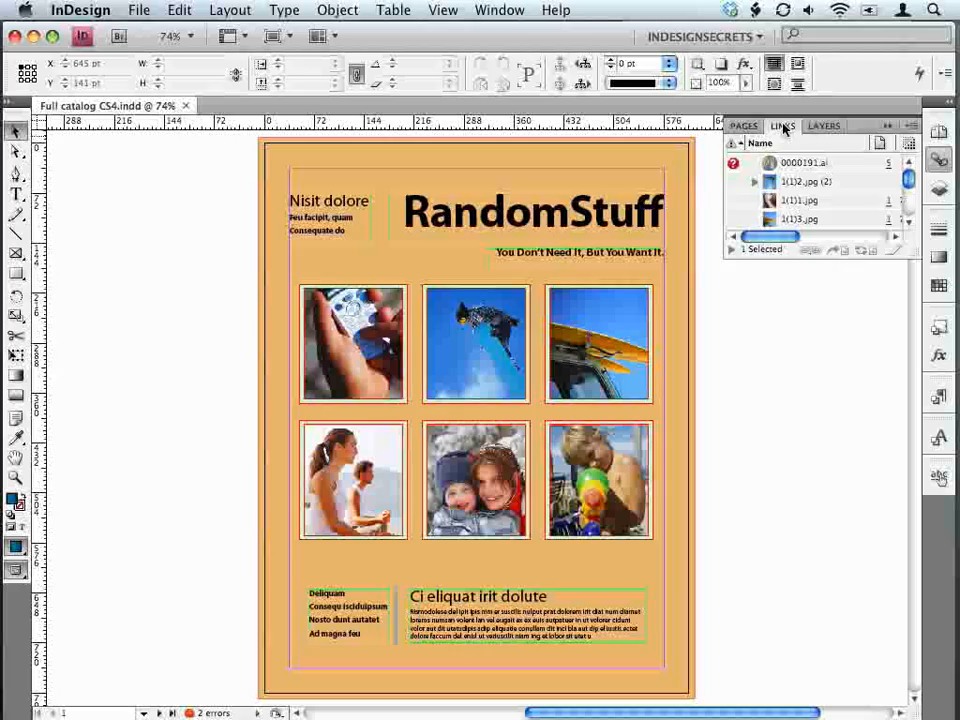
drag(785, 128, 200, 212)
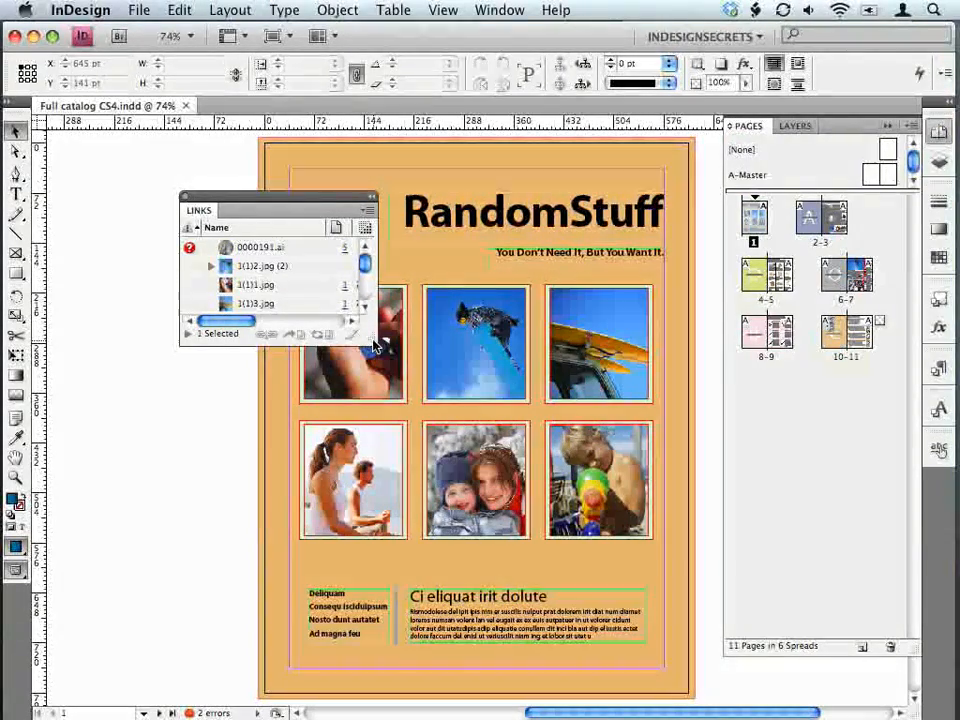
mouse_move(372, 342)
mouse_down()
mouse_move(558, 468)
mouse_move(697, 523)
mouse_up()
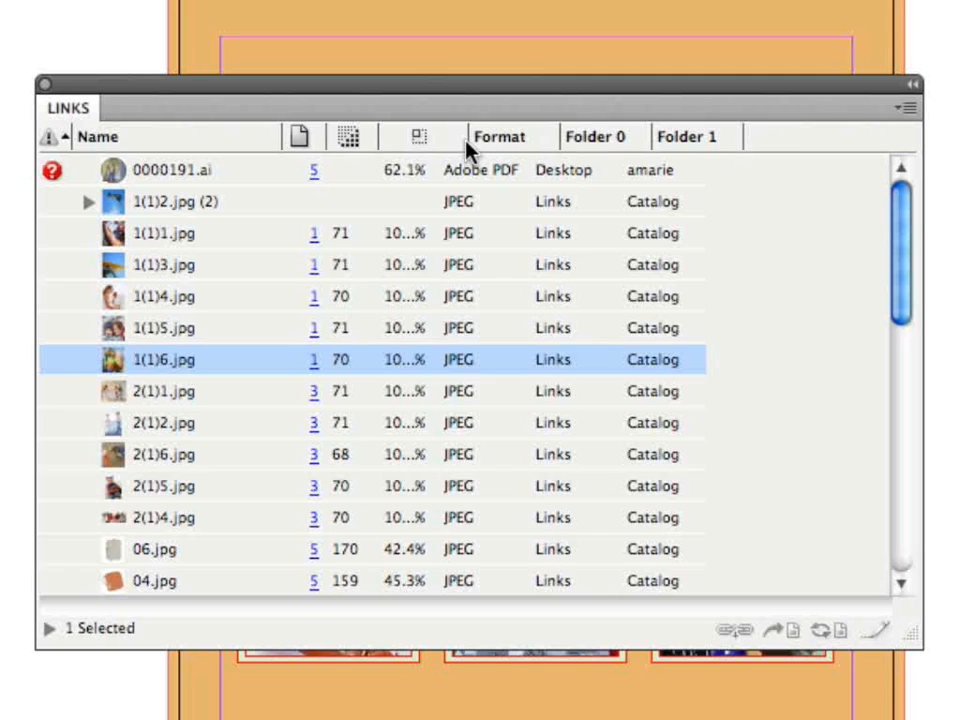
Step: Widen the Scale column so percentages read fully and sort the links by Format
drag(440, 137, 474, 137)
click(480, 140)
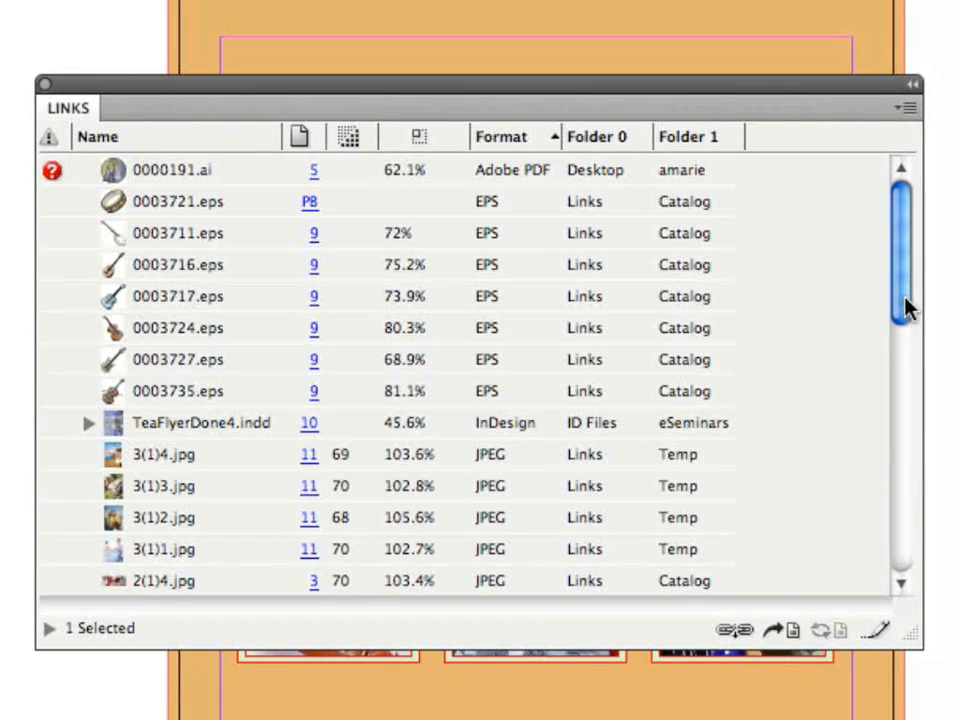
mouse_move(903, 300)
mouse_down()
mouse_move(917, 485)
mouse_move(905, 490)
mouse_move(888, 275)
mouse_up()
drag(470, 136, 512, 137)
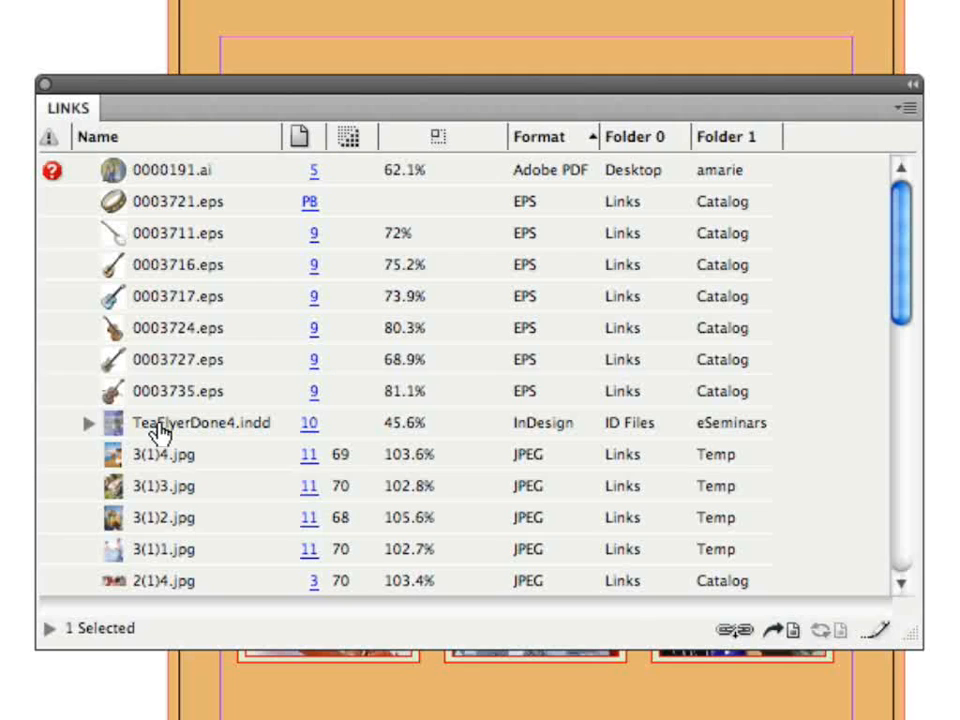
click(88, 423)
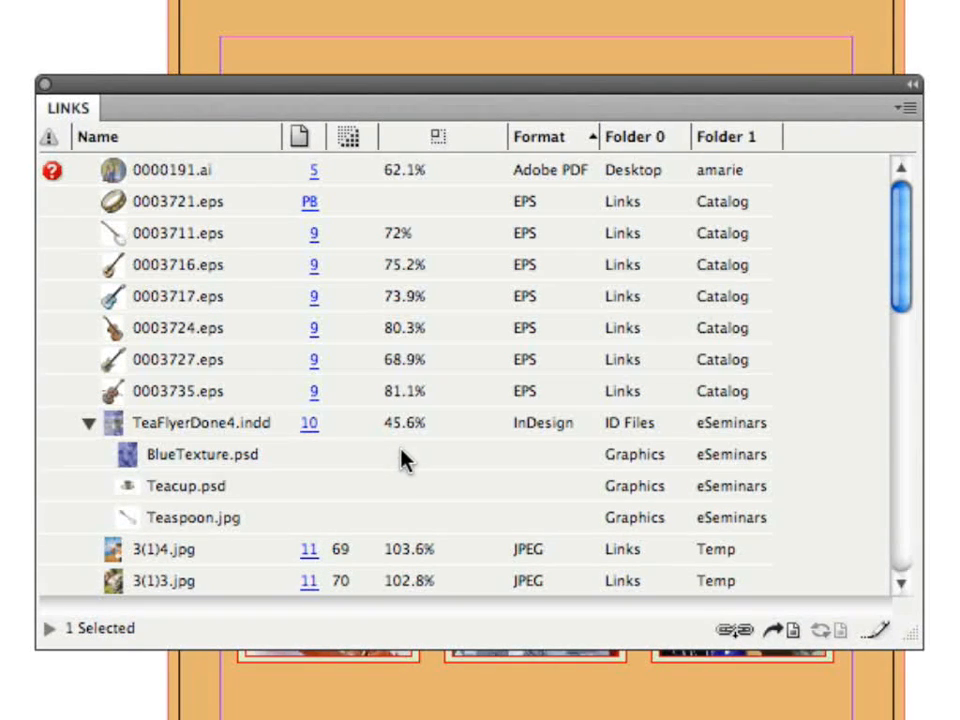
click(88, 424)
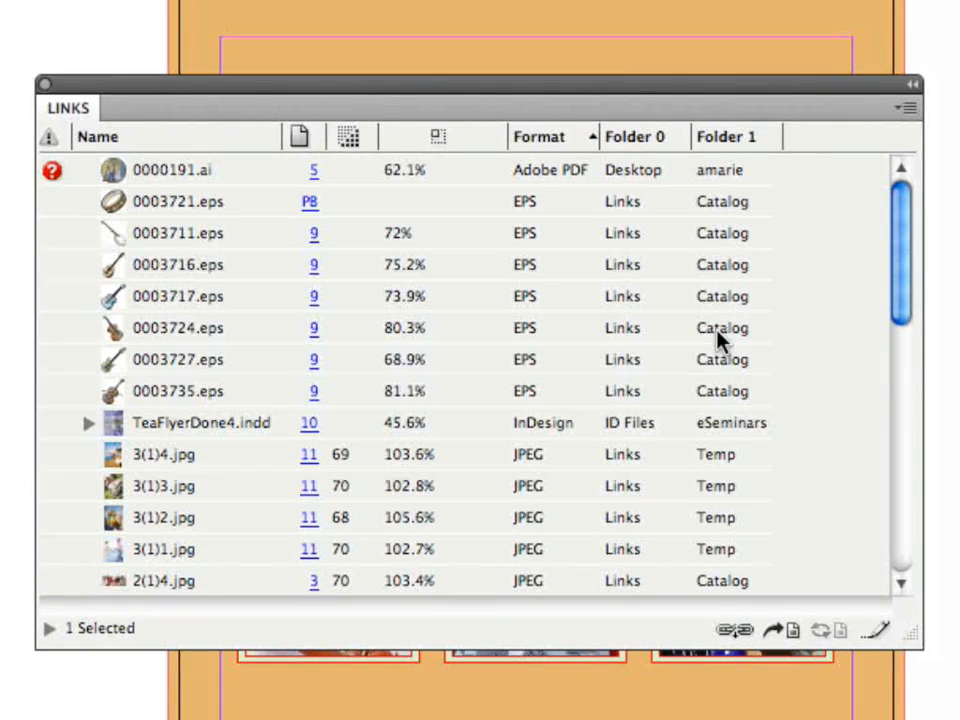
drag(903, 302, 890, 580)
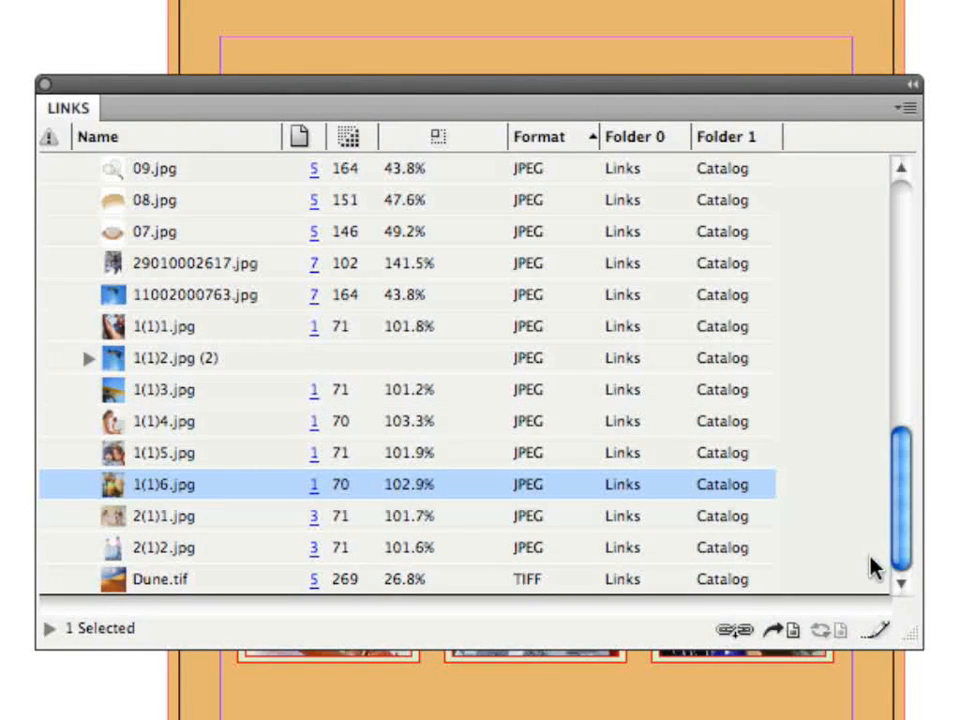
click(89, 358)
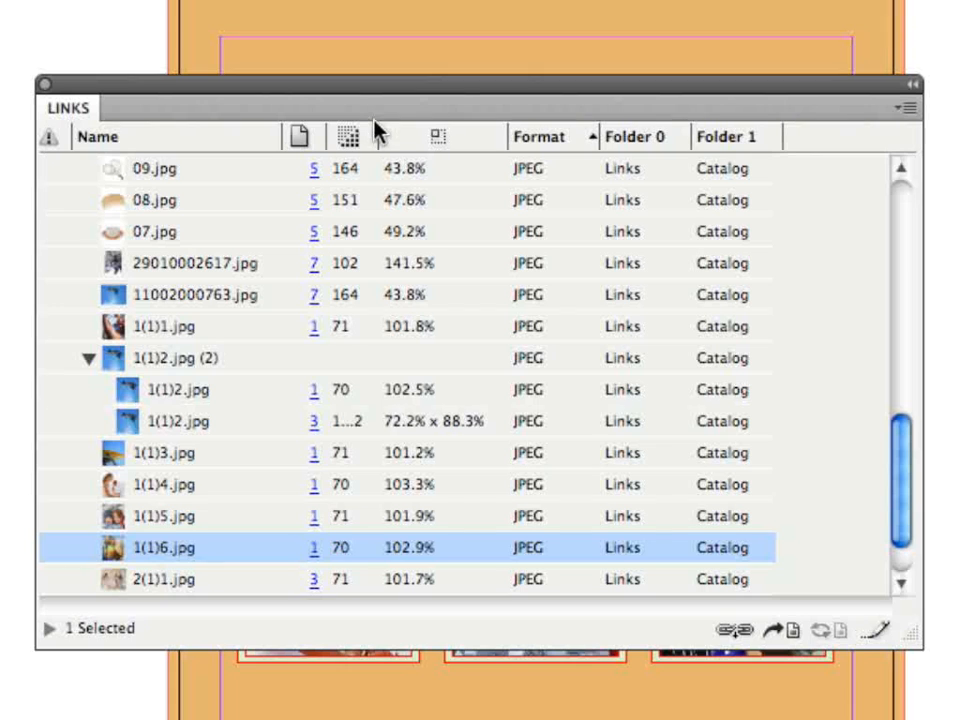
drag(378, 136, 421, 137)
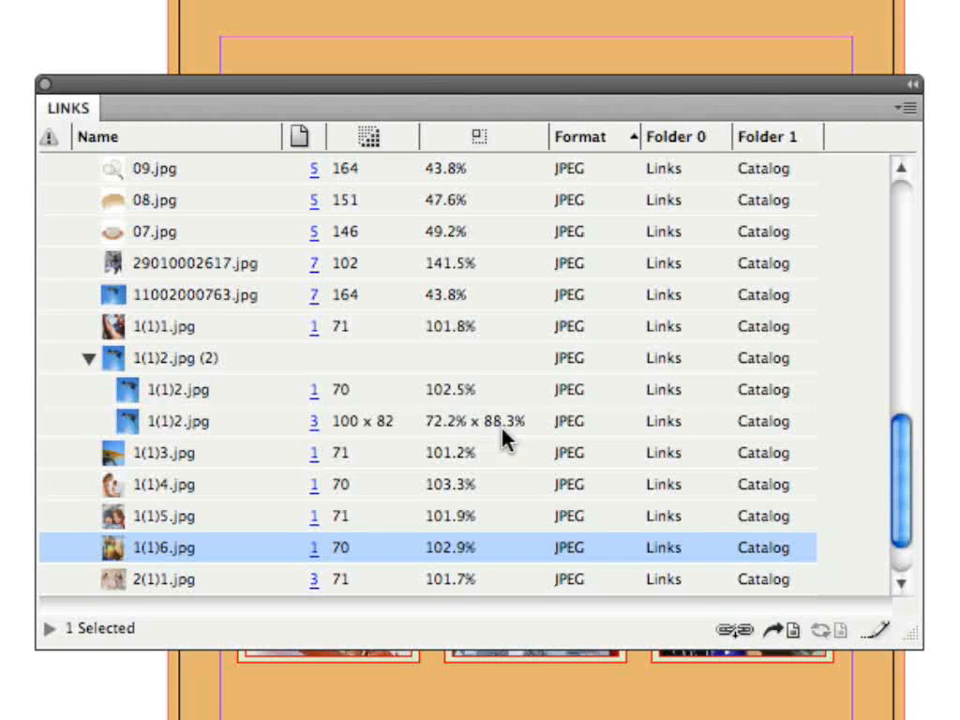
click(885, 423)
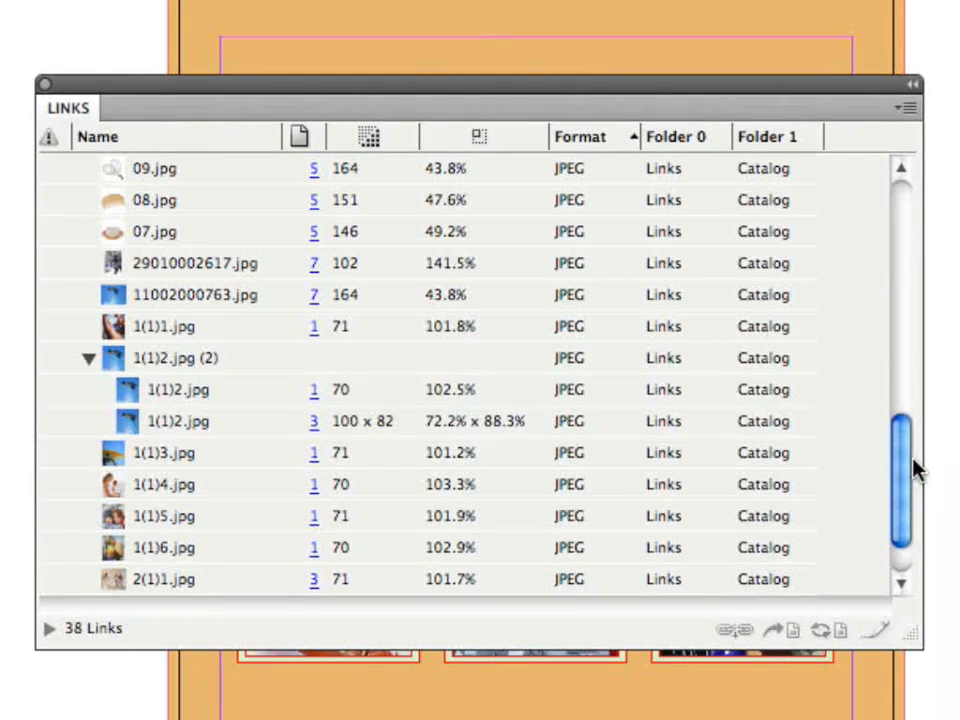
drag(902, 470, 903, 515)
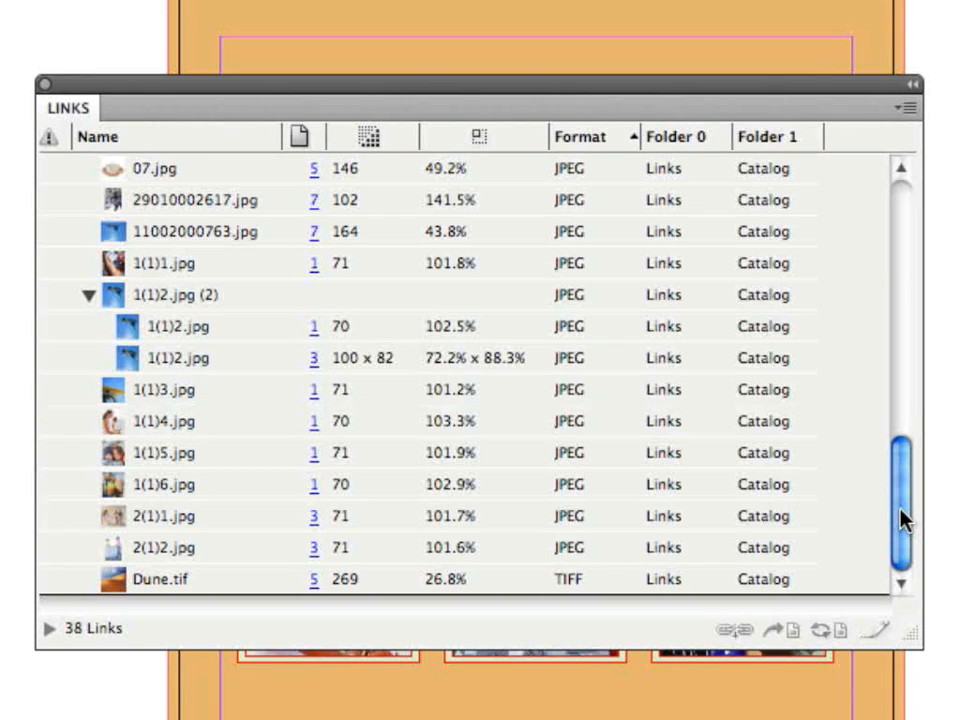
drag(903, 517, 893, 388)
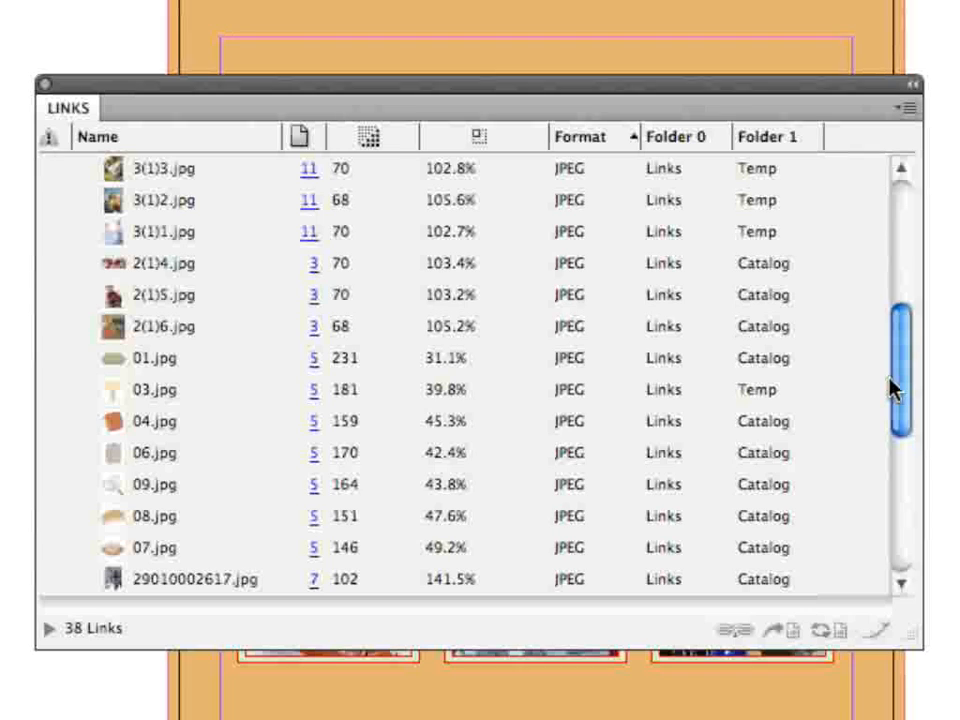
click(658, 400)
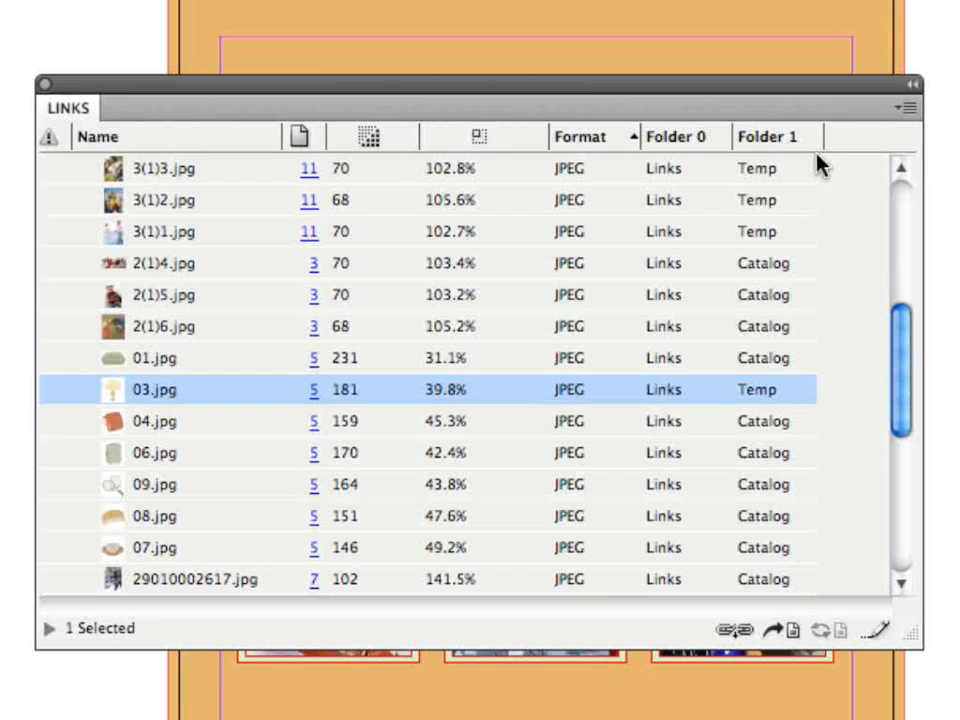
click(180, 202)
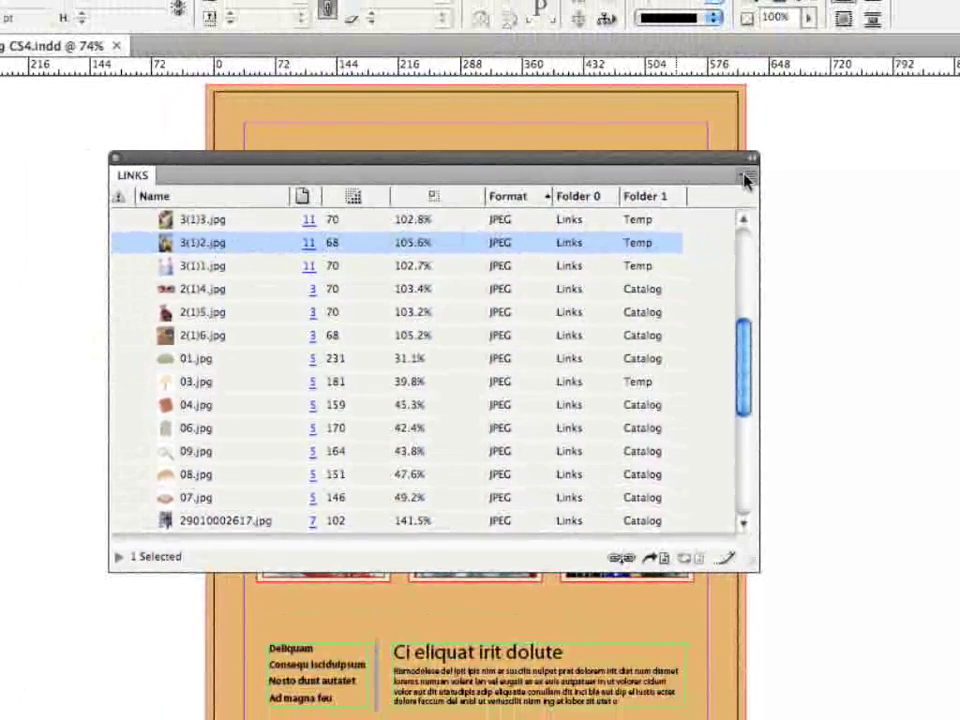
click(746, 178)
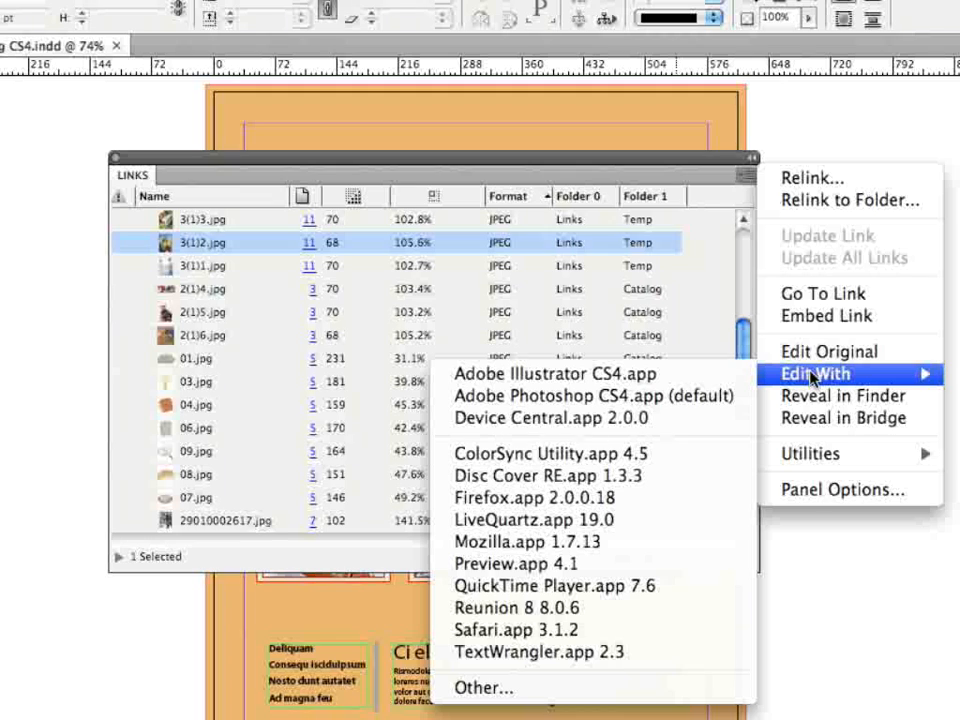
mouse_move(816, 374)
click(216, 247)
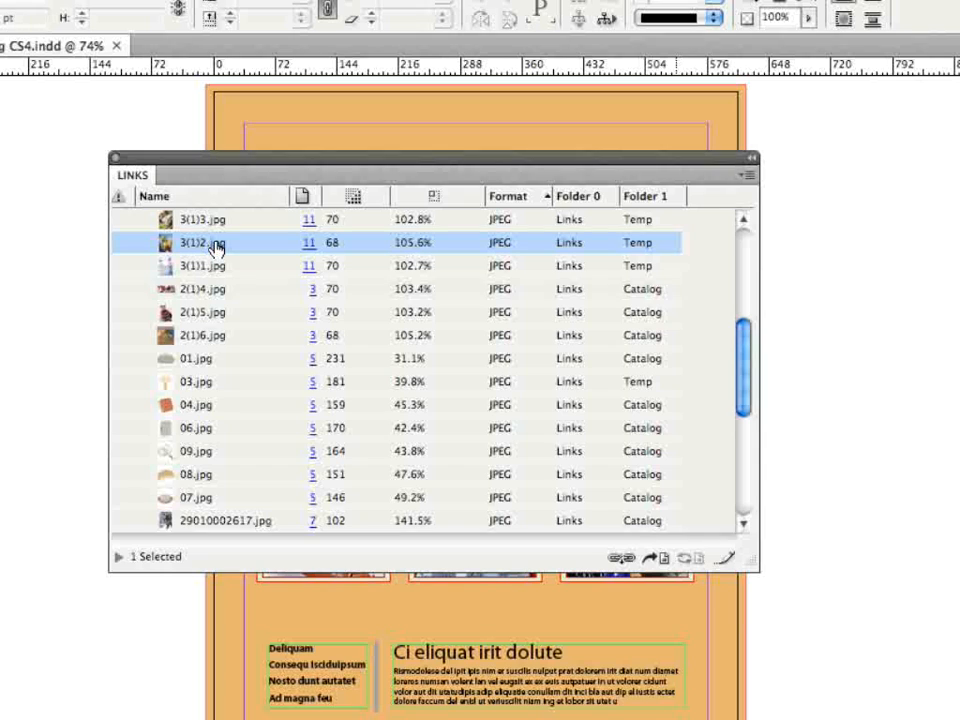
Step: Select the seven EPS links 0003721.eps through 0003735.eps and jump to page 9
click(497, 197)
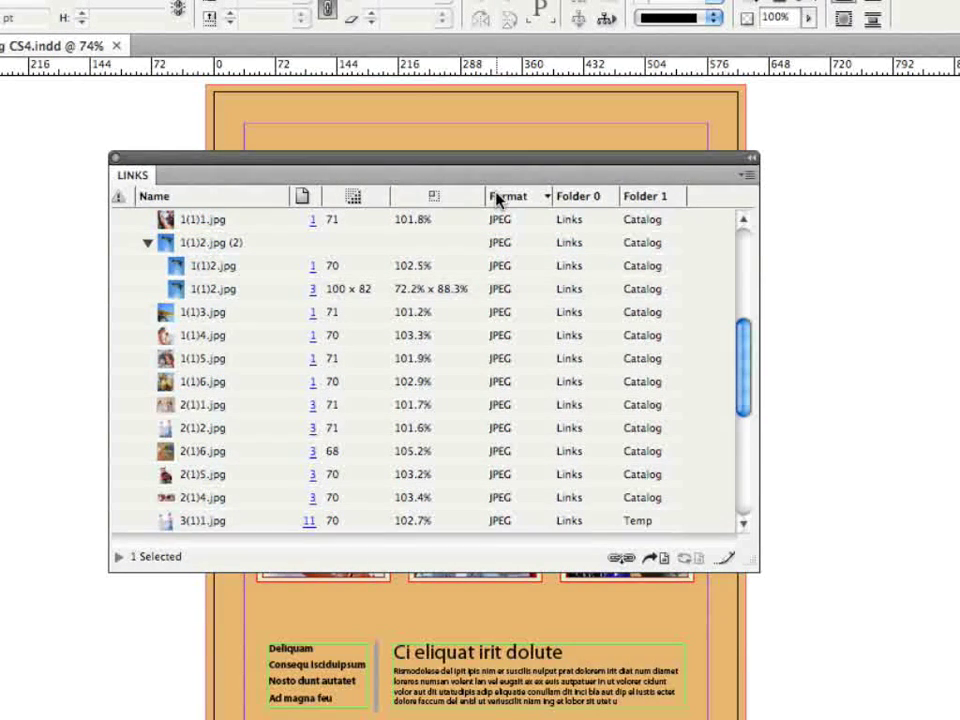
click(497, 197)
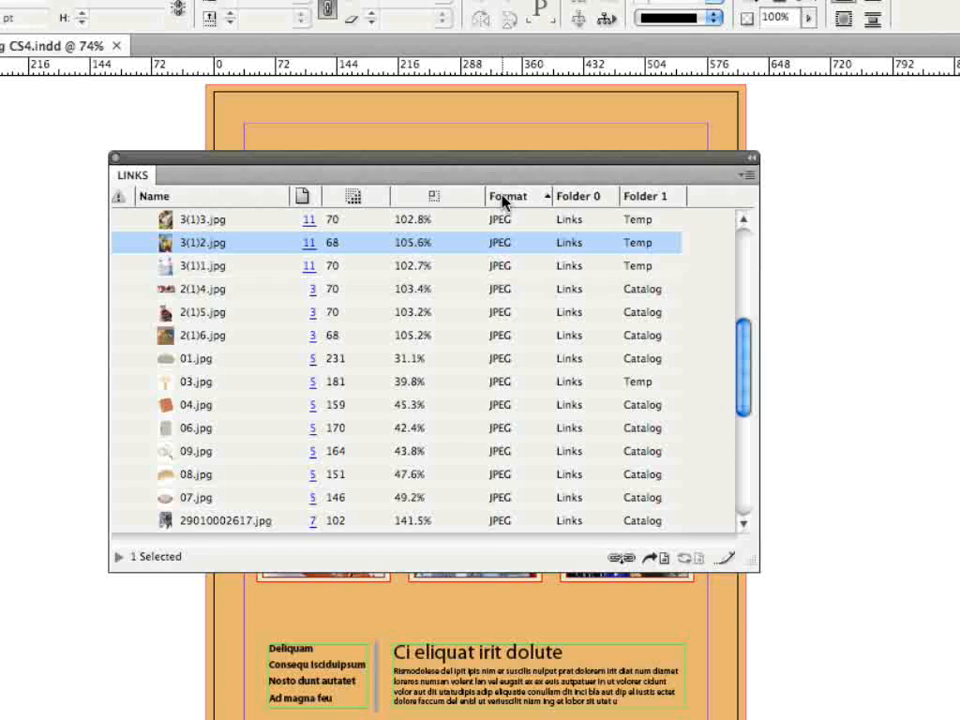
drag(744, 360, 744, 225)
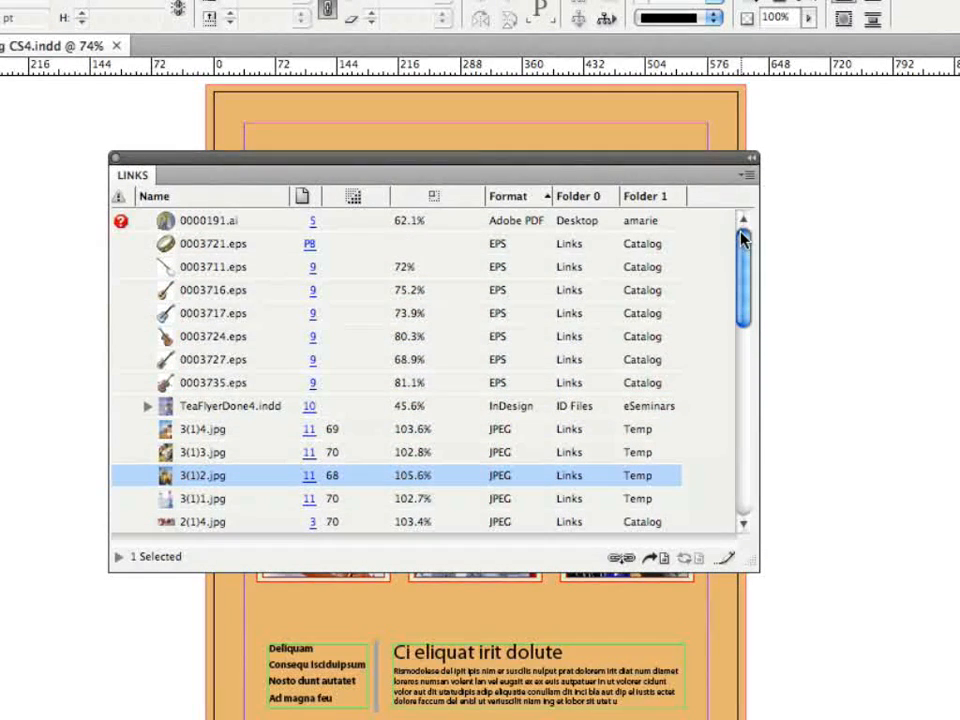
click(510, 244)
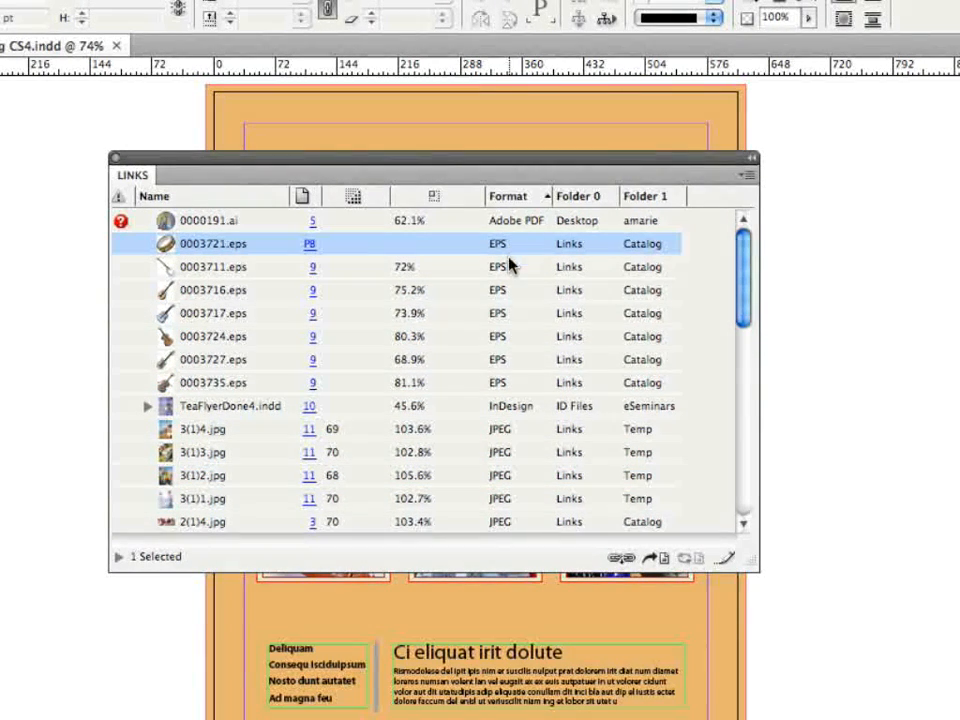
shift+click(500, 384)
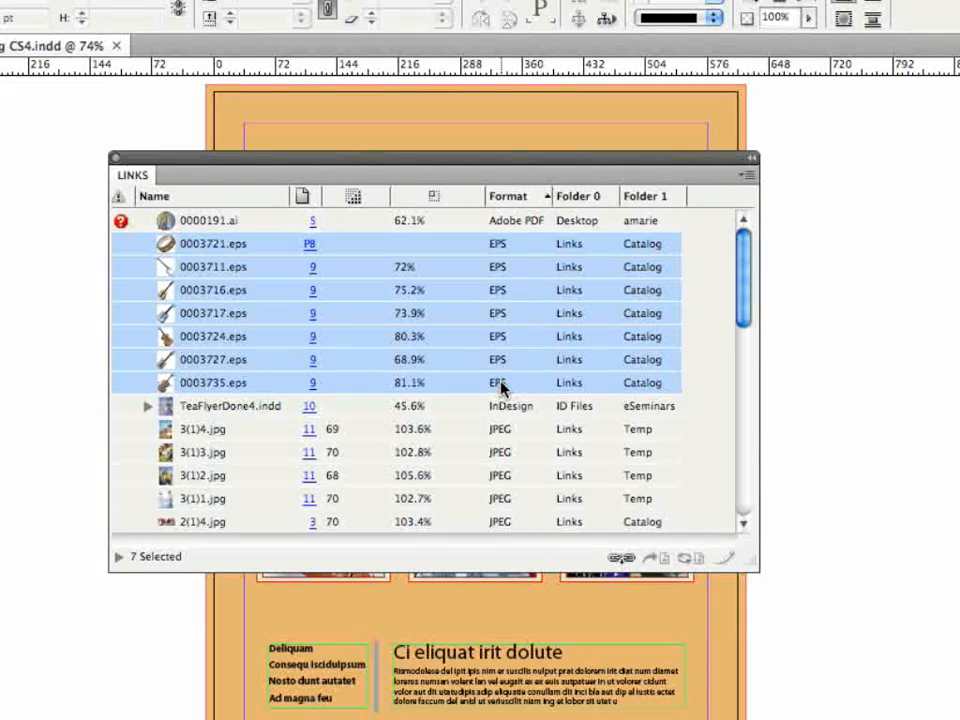
key(super+j)
text(9)
key(Return)
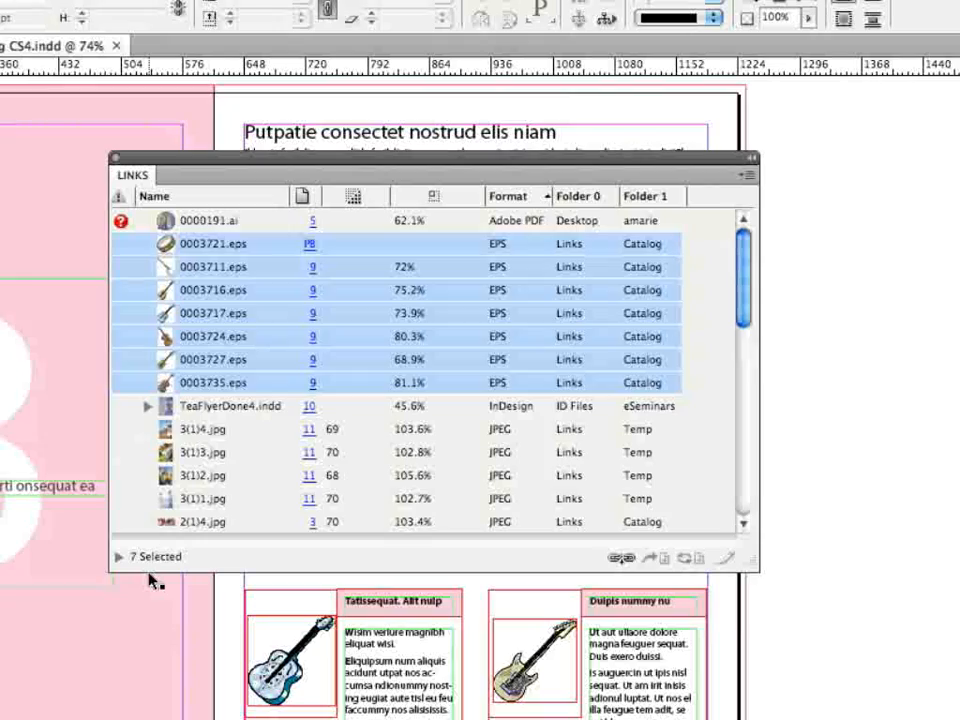
Step: Relink to Folder 'New AI Files' matching the same filenames with extension ai
click(748, 175)
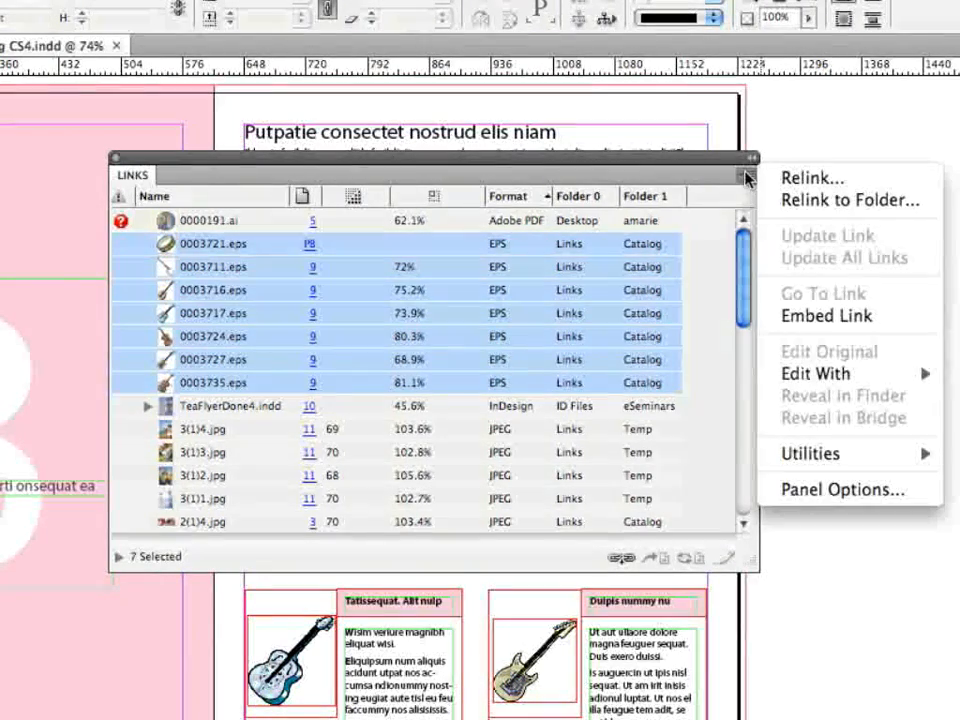
click(795, 204)
text(ai)
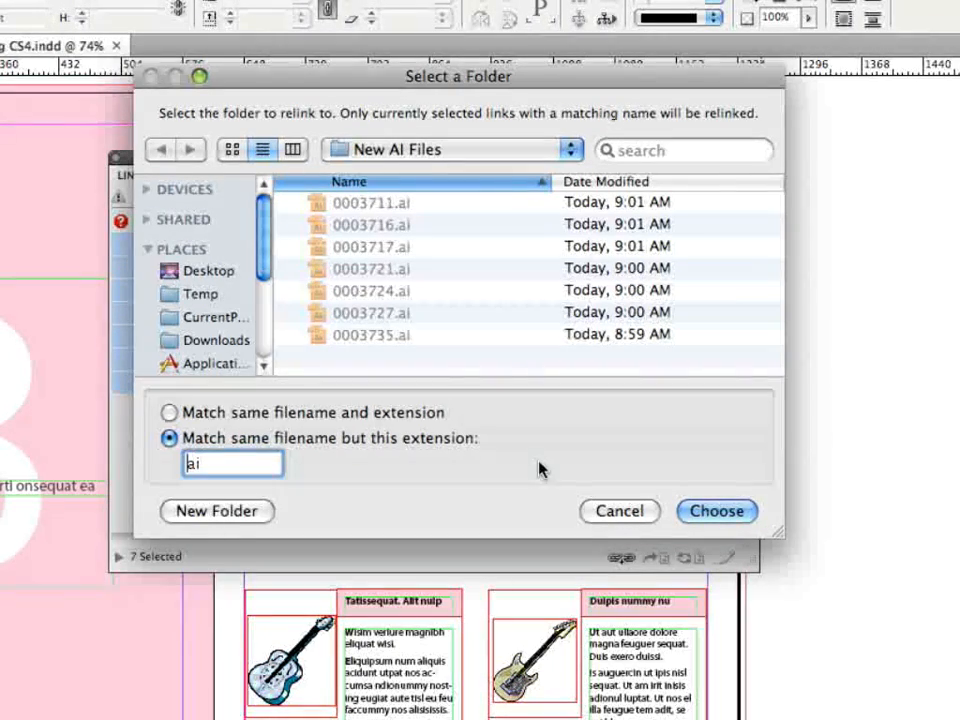
click(682, 514)
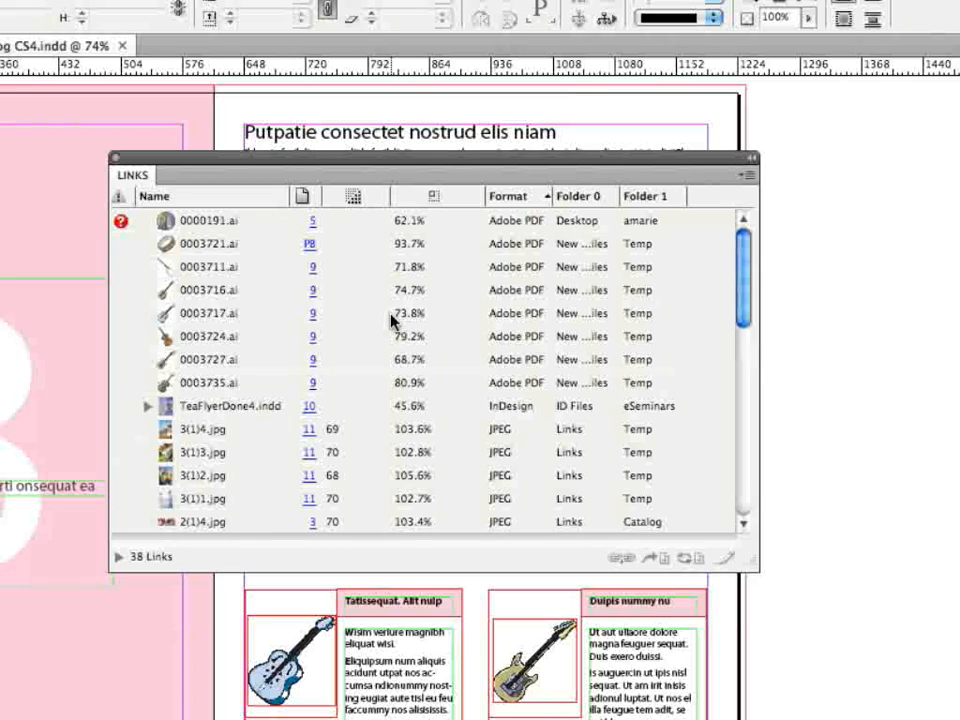
click(575, 246)
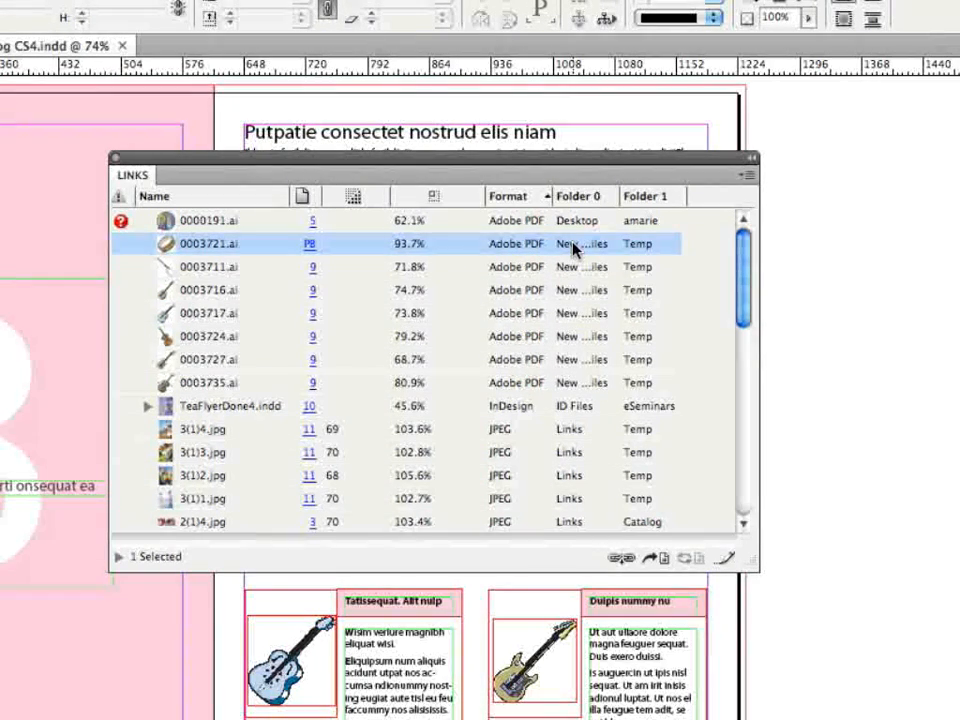
shift+click(573, 386)
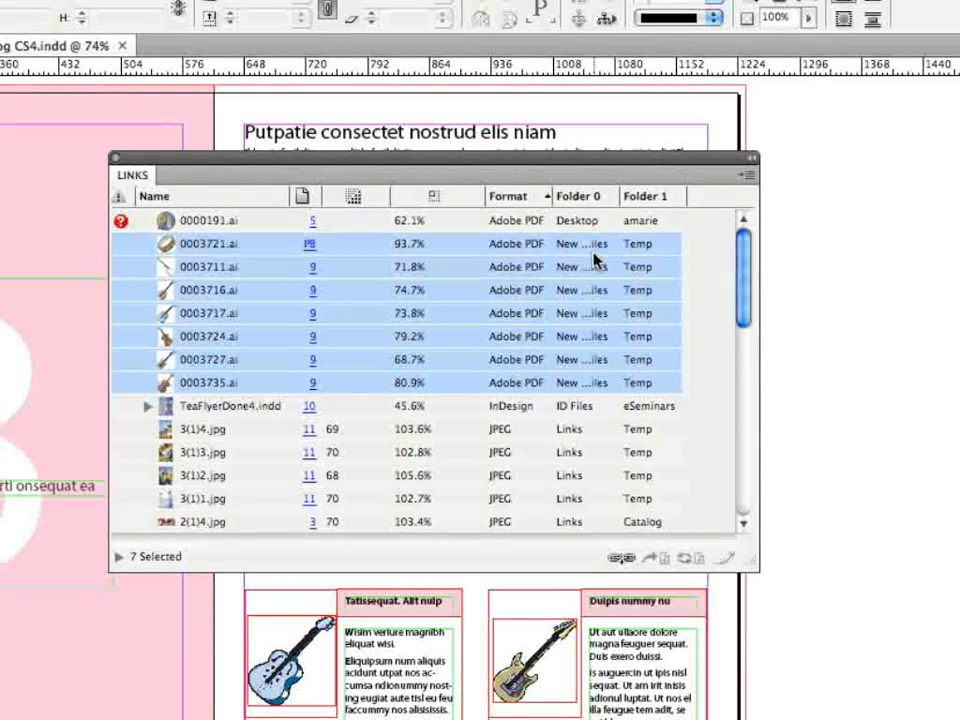
click(746, 179)
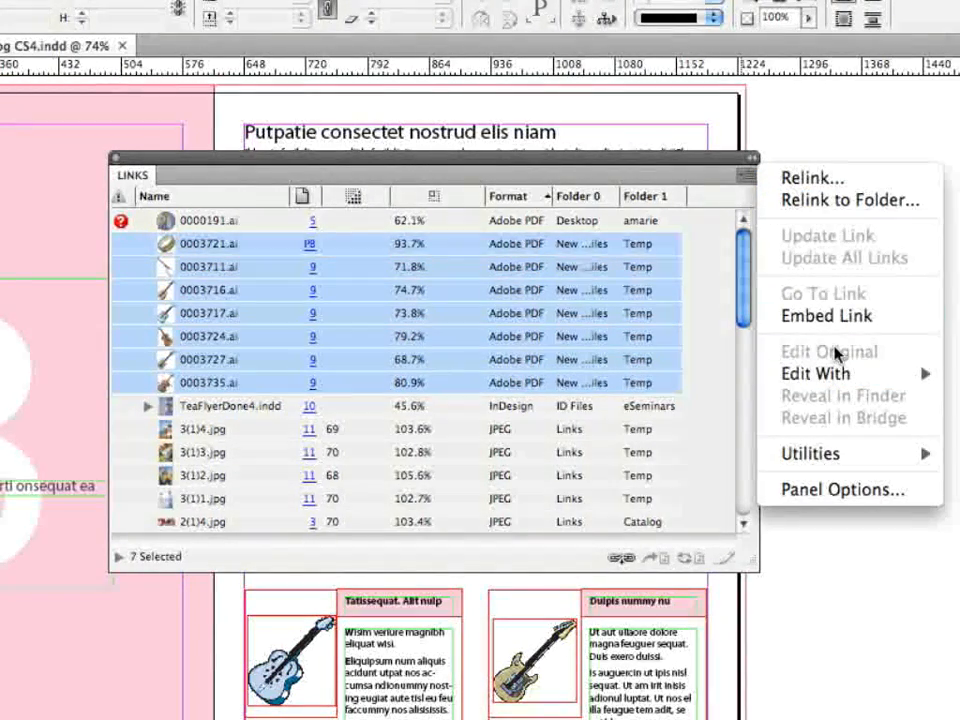
mouse_move(811, 454)
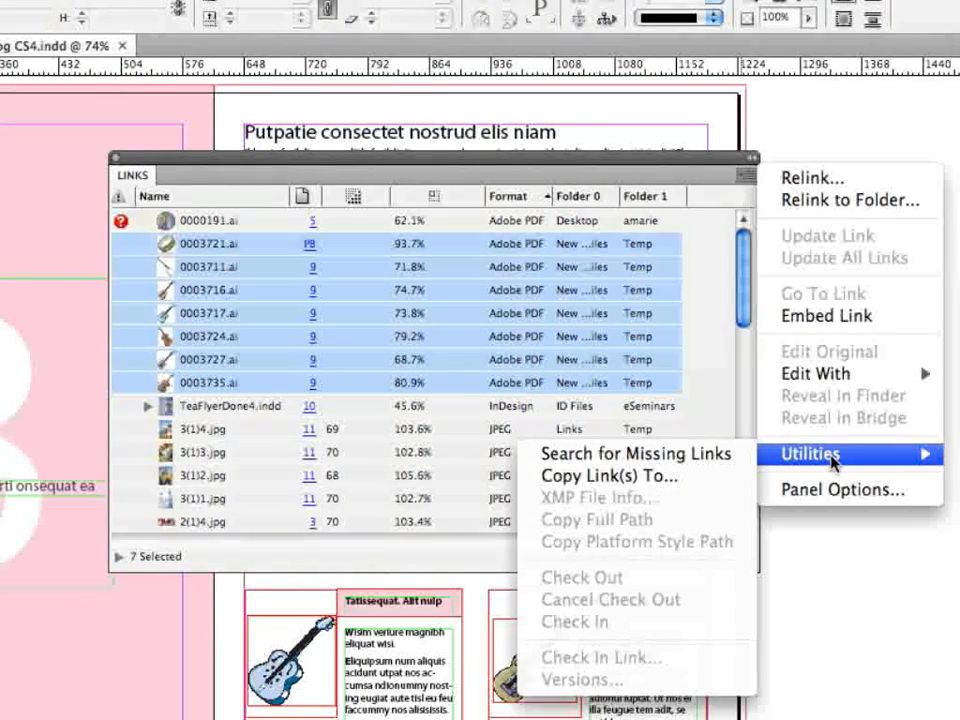
click(713, 485)
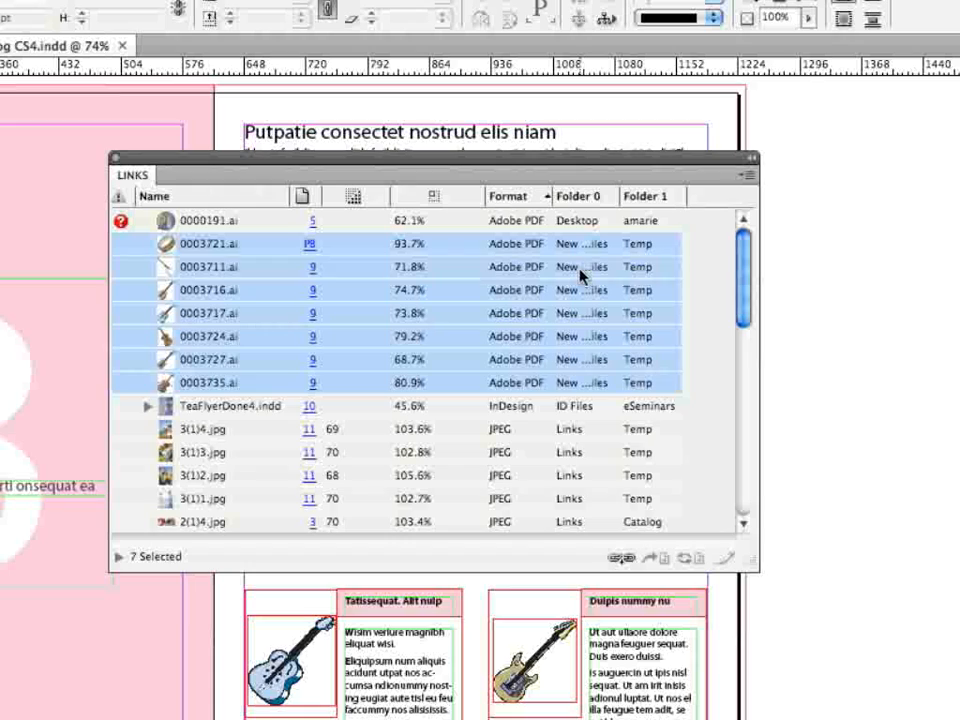
click(573, 220)
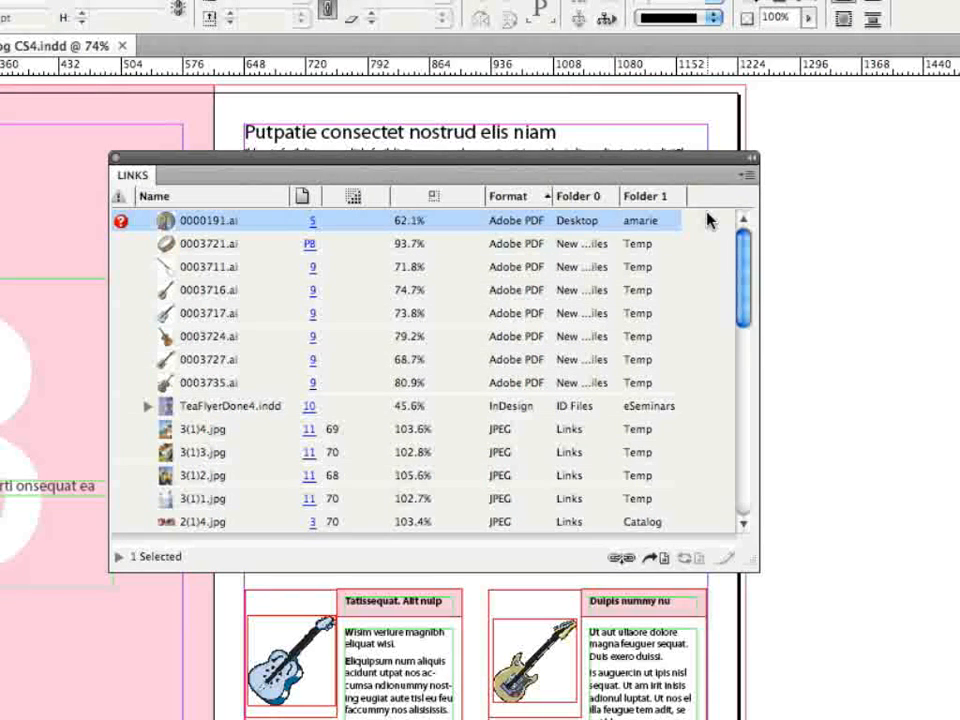
Step: Relink missing 0000191.ai to the copy found in the Temp ClipArt folder
click(748, 176)
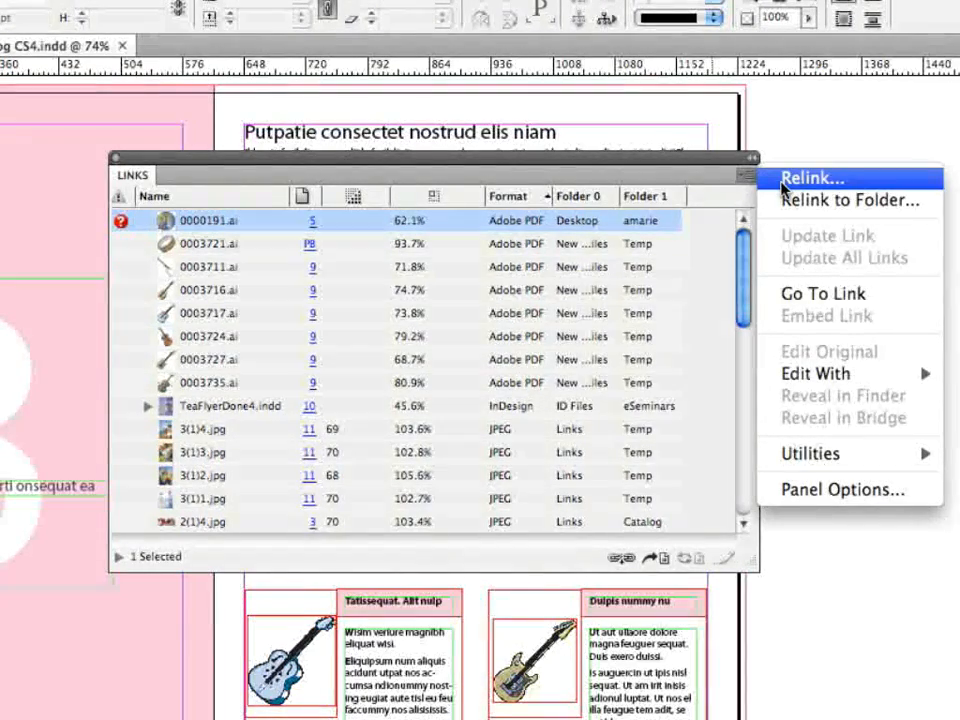
click(812, 178)
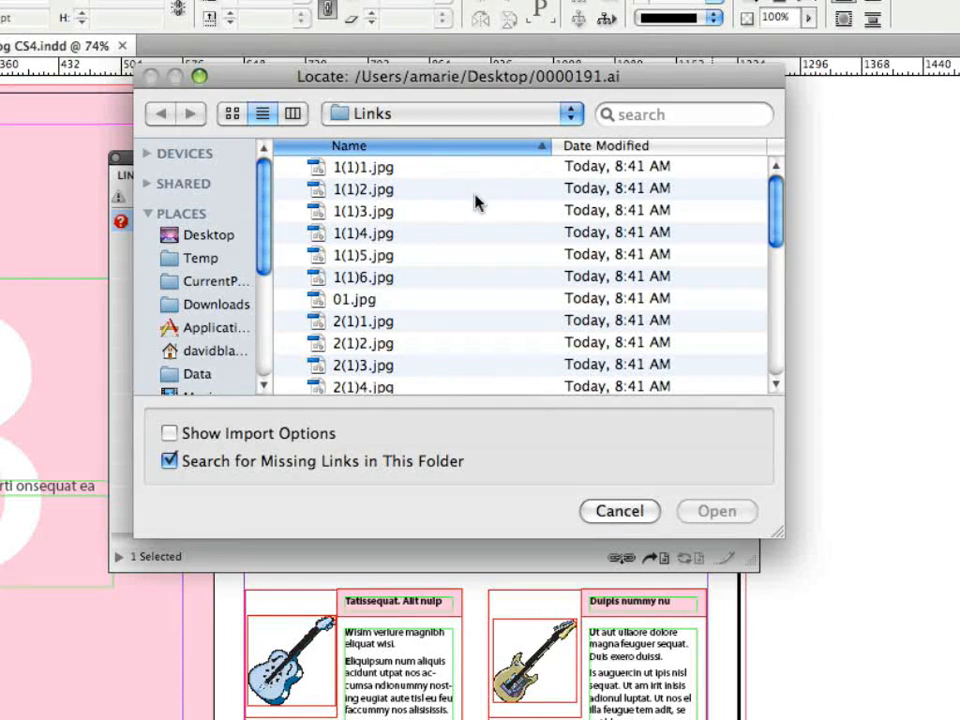
click(661, 115)
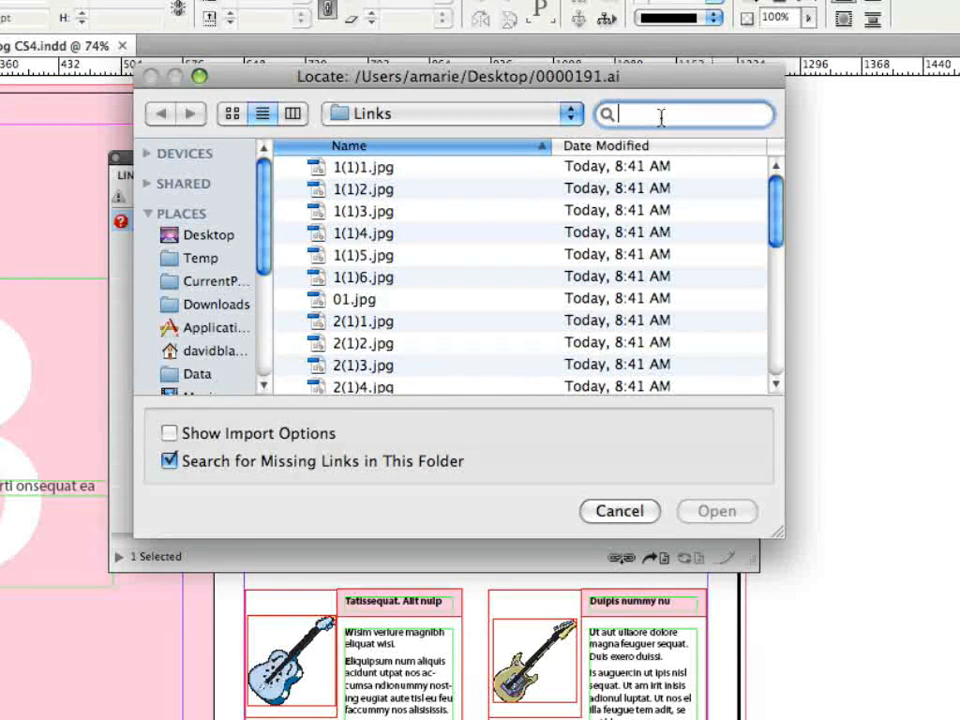
text(00)
text(00)
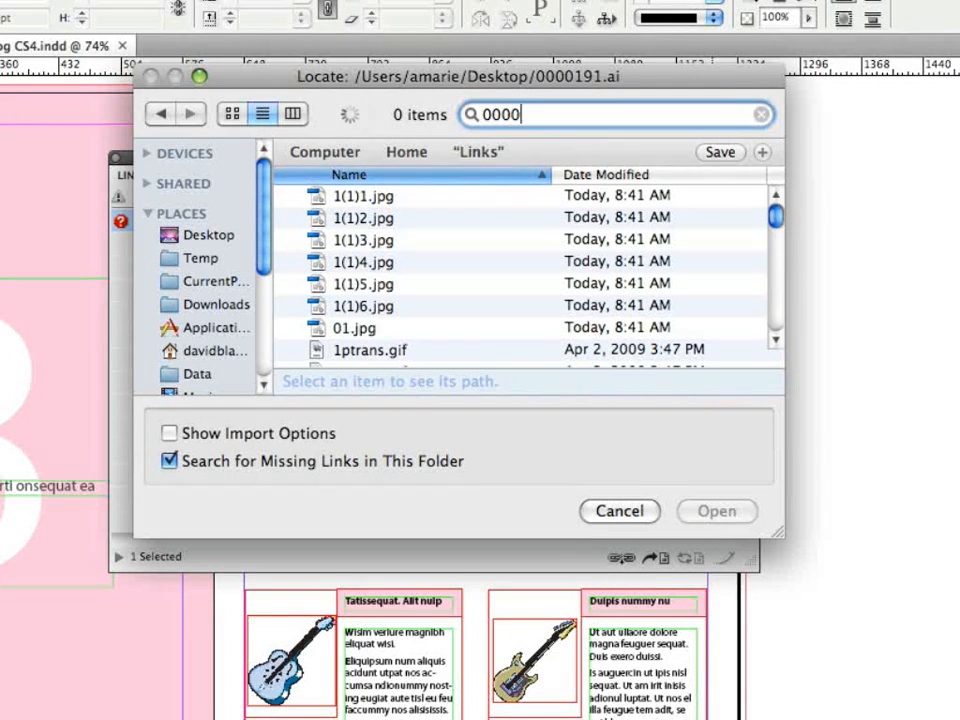
text(191.ai)
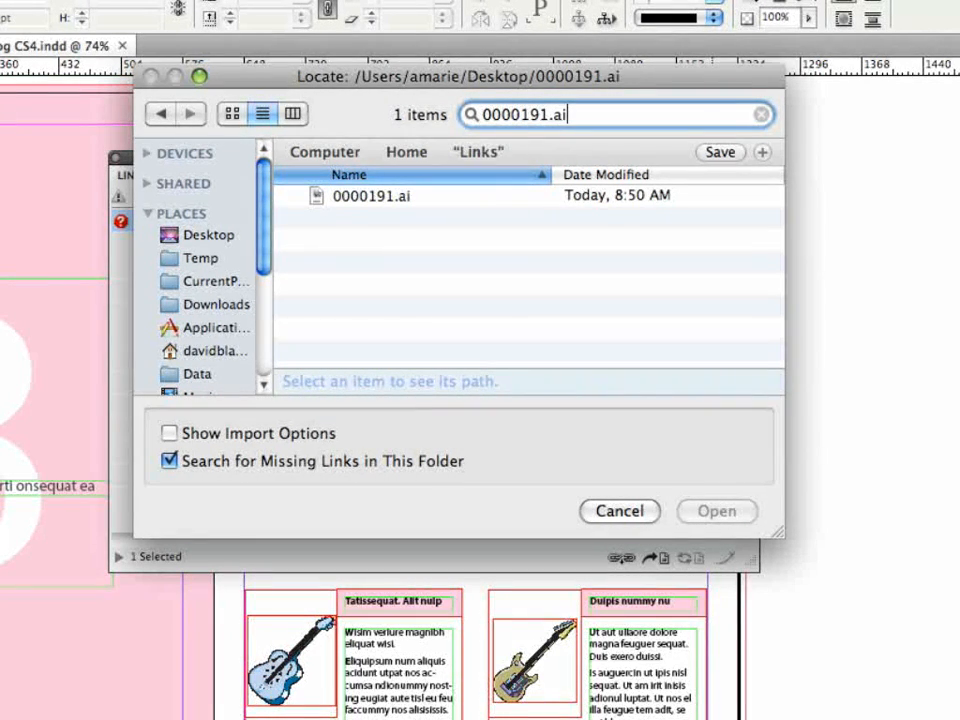
click(371, 195)
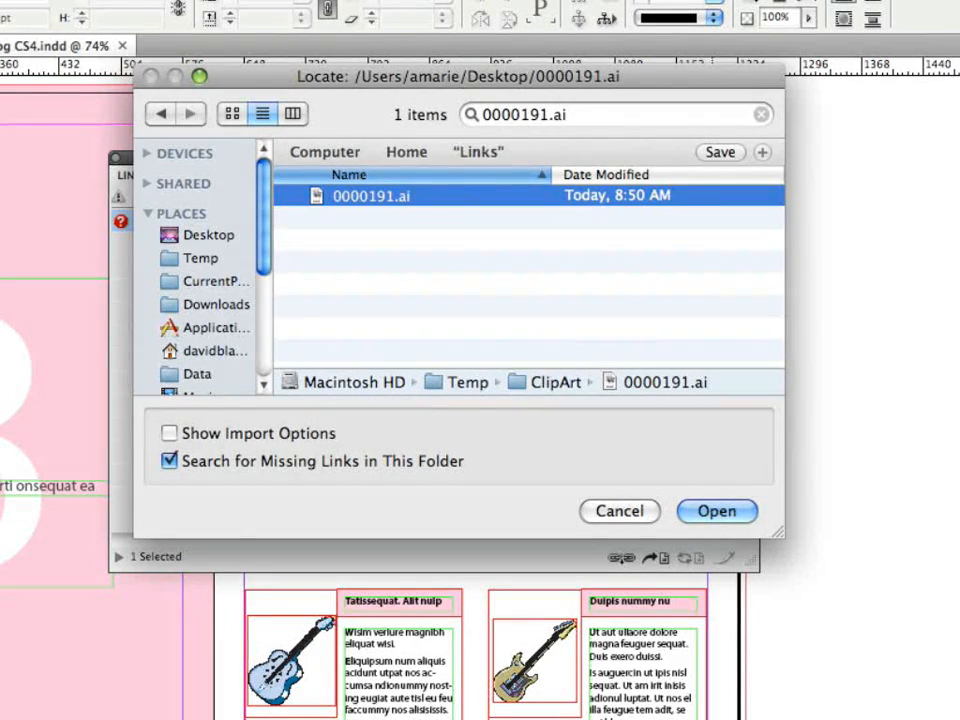
key(Return)
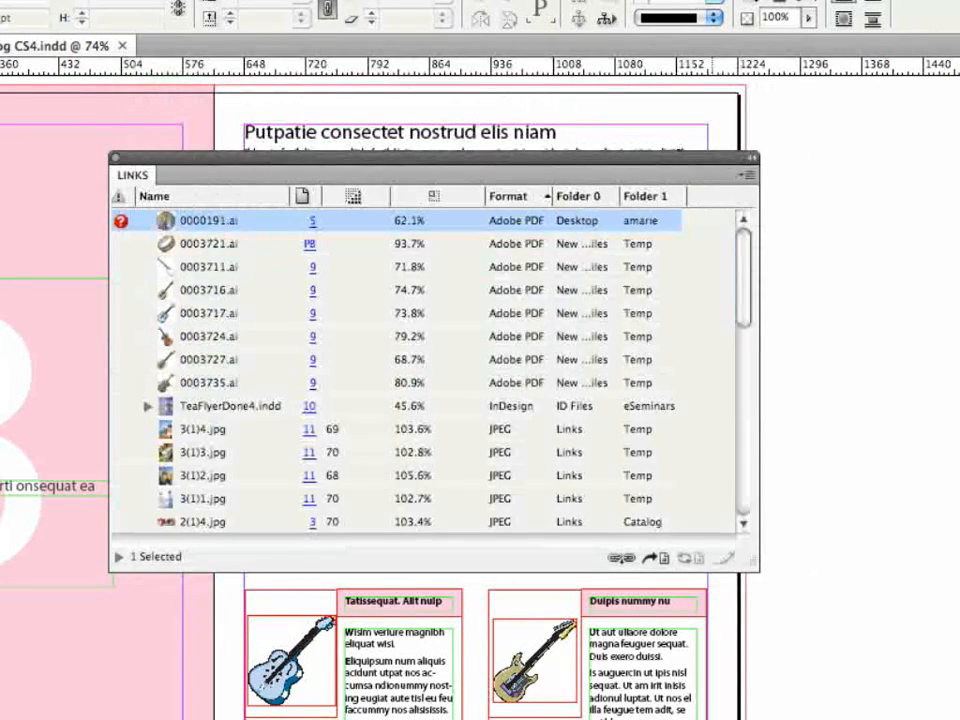